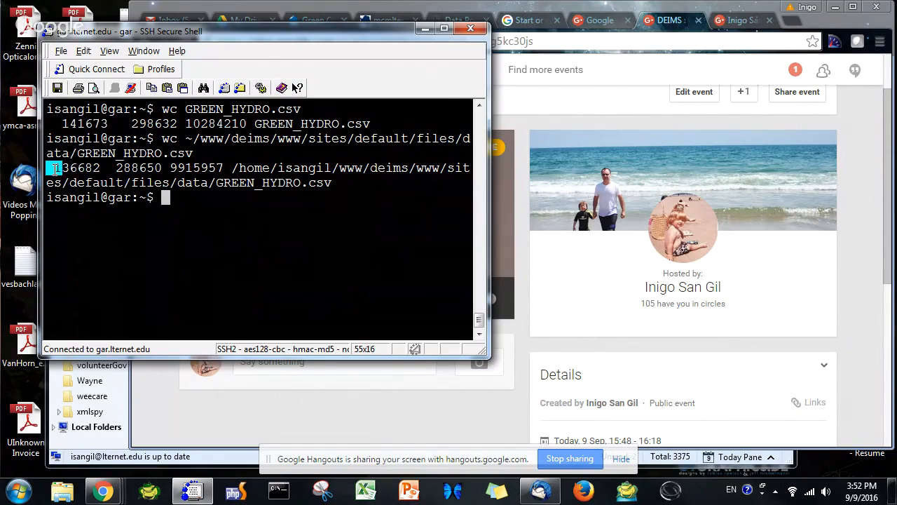
Highlight the line count of the home-folder GREEN_HYDRO.csv, and switch to the Green Creek Gage Measurements page in Chrome.
{"action": "left_click_drag", "start_coordinate": [62, 122], "coordinate": [115, 125]}
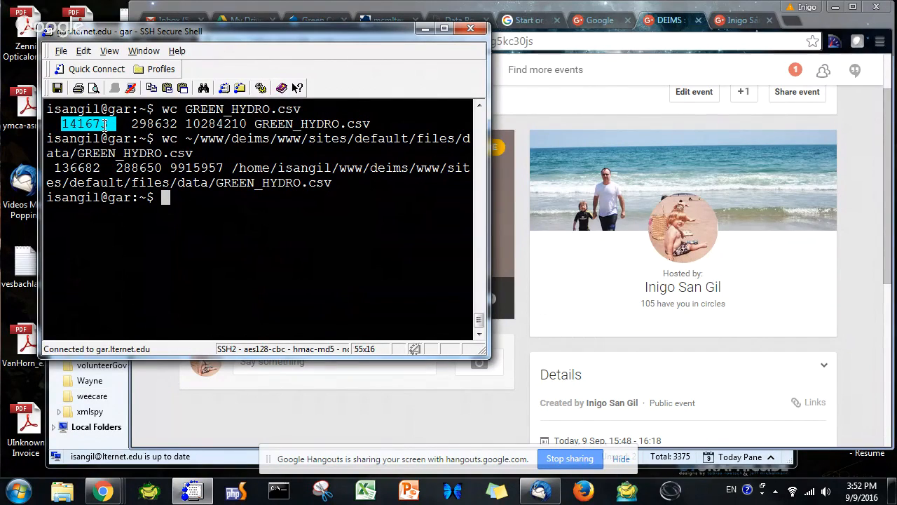
{"action": "left_click", "coordinate": [237, 8]}
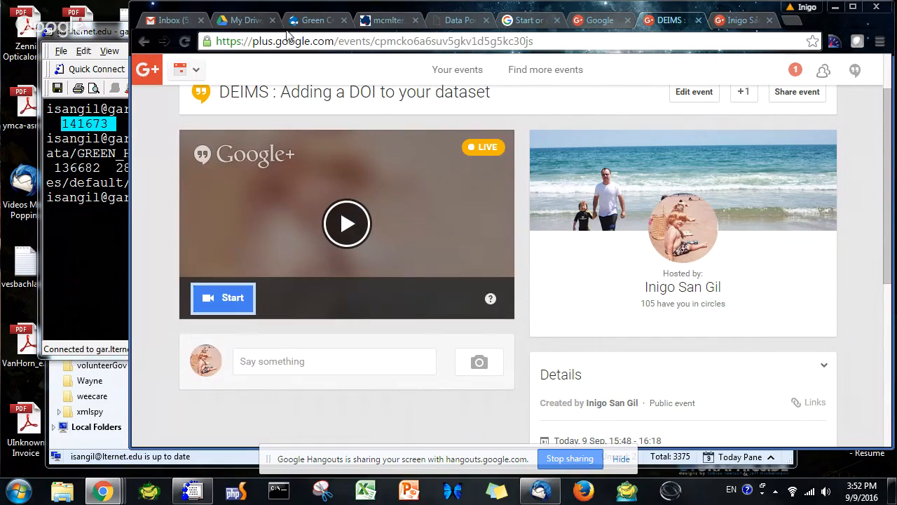
{"action": "left_click", "coordinate": [316, 20]}
{"action": "scroll", "coordinate": [378, 171], "scroll_direction": "up", "scroll_amount": 3}
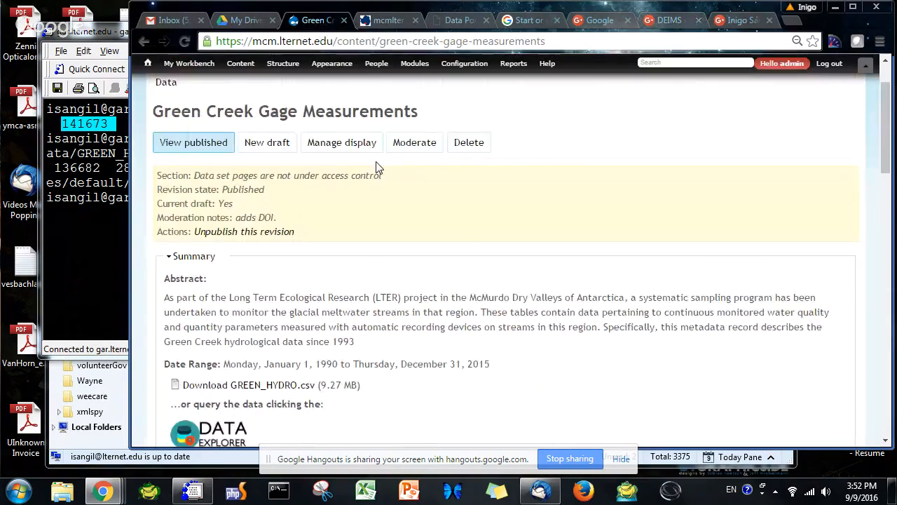
{"action": "scroll", "coordinate": [379, 163], "scroll_direction": "up", "scroll_amount": 1}
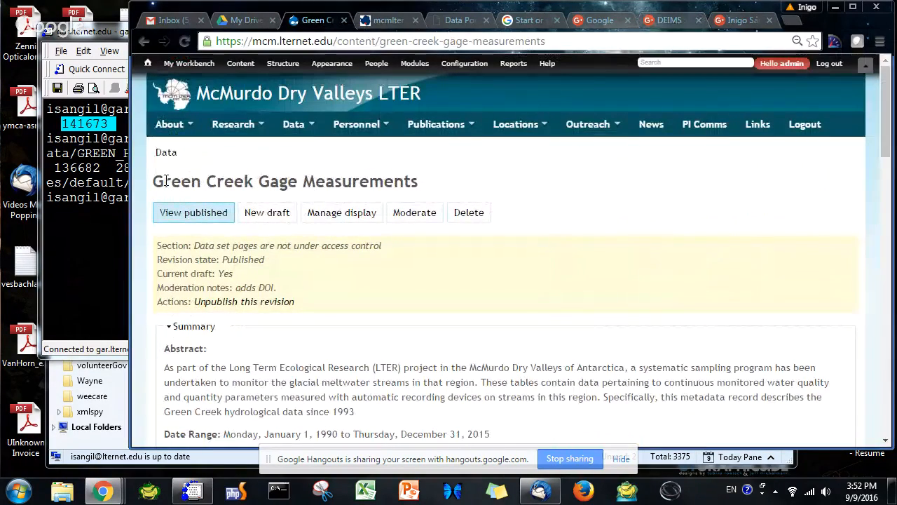
Examine the Green Creek data set summary, including the GREEN_HYDRO.csv download size, the variables and the DOI.
{"action": "scroll", "coordinate": [340, 213], "scroll_direction": "down", "scroll_amount": 4}
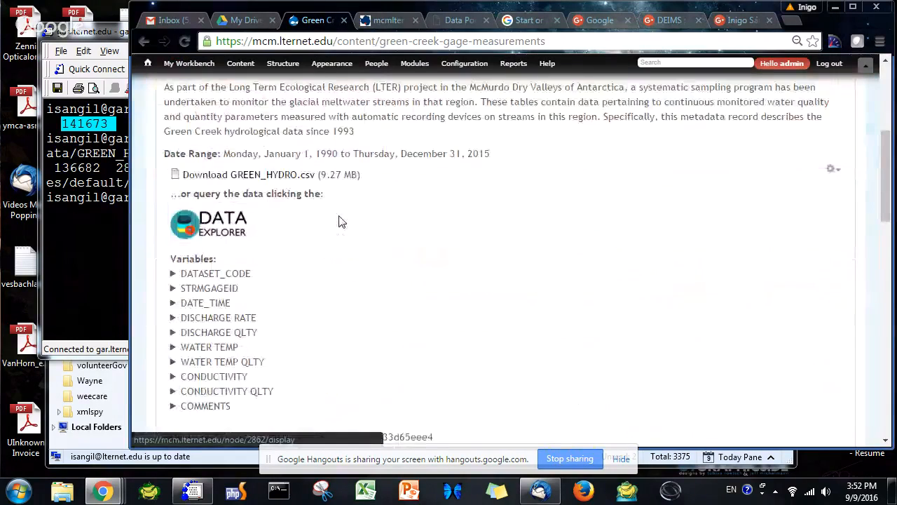
{"action": "scroll", "coordinate": [339, 222], "scroll_direction": "down", "scroll_amount": 1}
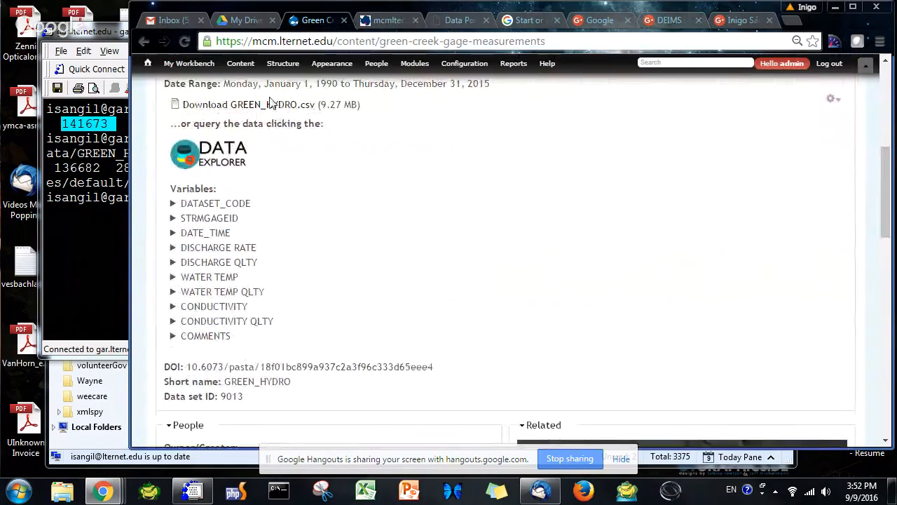
{"action": "left_click_drag", "start_coordinate": [323, 104], "coordinate": [343, 106]}
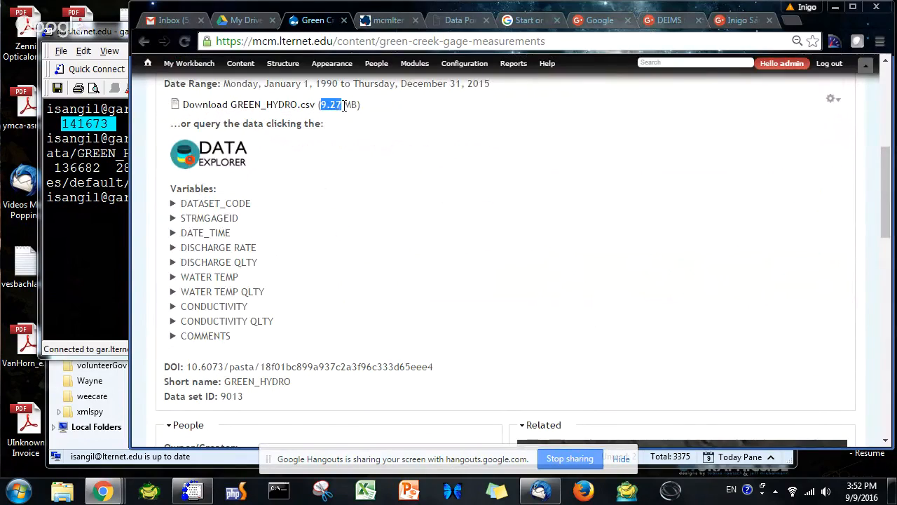
{"action": "scroll", "coordinate": [379, 167], "scroll_direction": "down", "scroll_amount": 2}
{"action": "scroll", "coordinate": [253, 147], "scroll_direction": "up", "scroll_amount": 1}
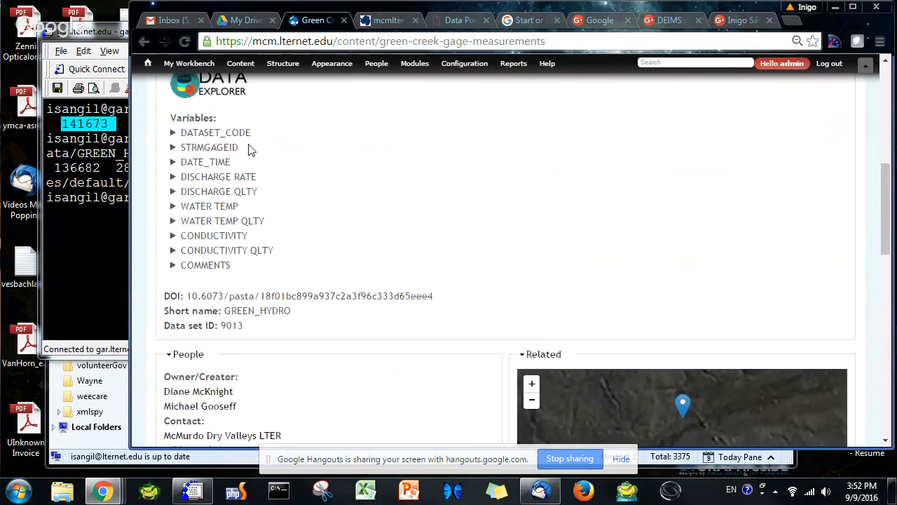
{"action": "scroll", "coordinate": [311, 223], "scroll_direction": "down", "scroll_amount": 2}
{"action": "left_click_drag", "start_coordinate": [208, 157], "coordinate": [335, 157]}
{"action": "scroll", "coordinate": [327, 176], "scroll_direction": "up", "scroll_amount": 5}
{"action": "mouse_move", "coordinate": [275, 239]}
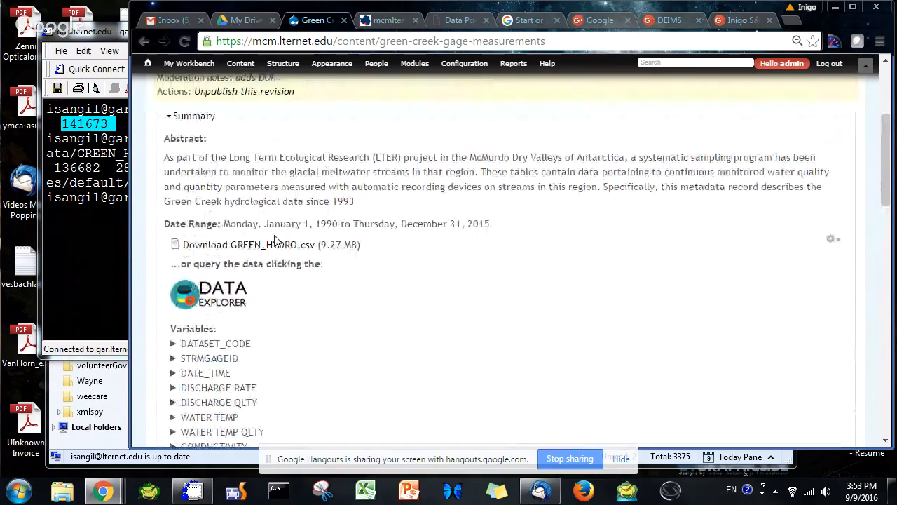
Open the GREEN_HYDRO data source for editing and remove its attached GREEN_HYDRO.csv file.
{"action": "left_click", "coordinate": [839, 240]}
{"action": "left_click", "coordinate": [782, 257]}
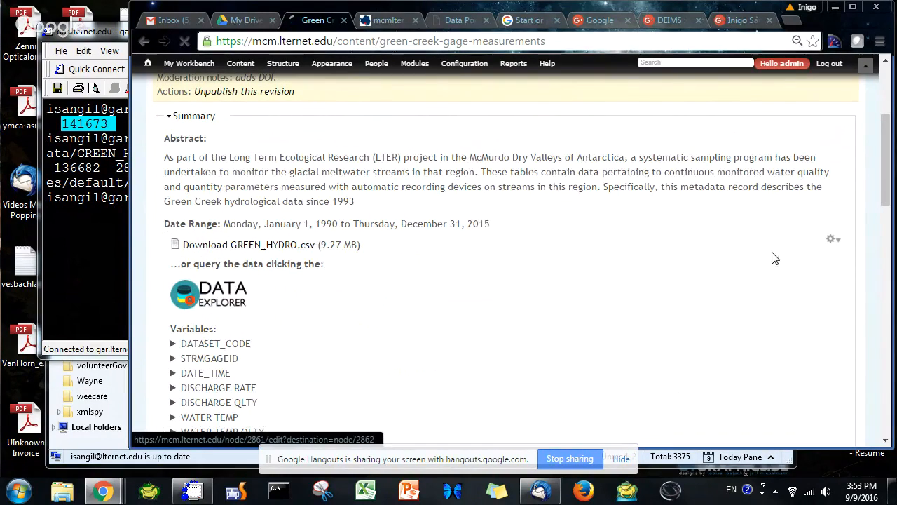
{"action": "scroll", "coordinate": [330, 292], "scroll_direction": "down", "scroll_amount": 3}
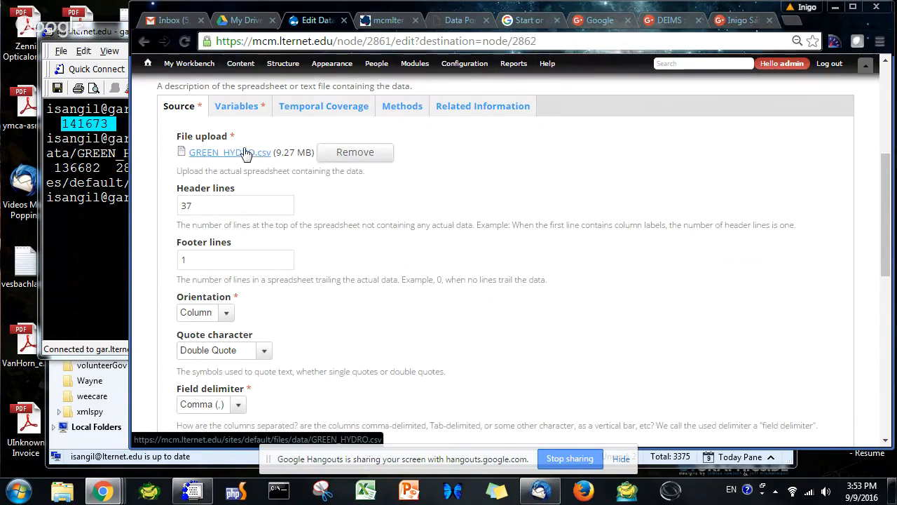
{"action": "left_click", "coordinate": [355, 154]}
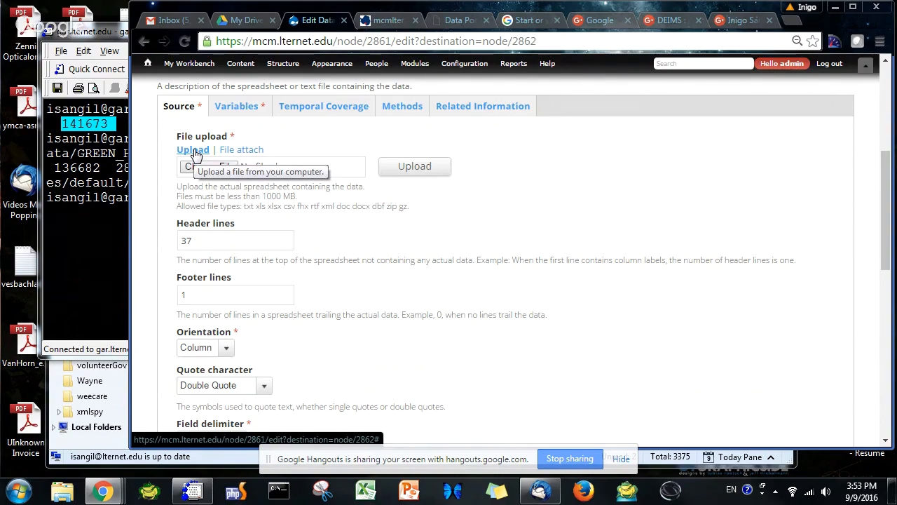
In the SSH terminal, move GREEN_HYDRO.csv to ~/www/deims/www/sites/default/files/data with sudo mv, entering the account password.
{"action": "left_click", "coordinate": [103, 222]}
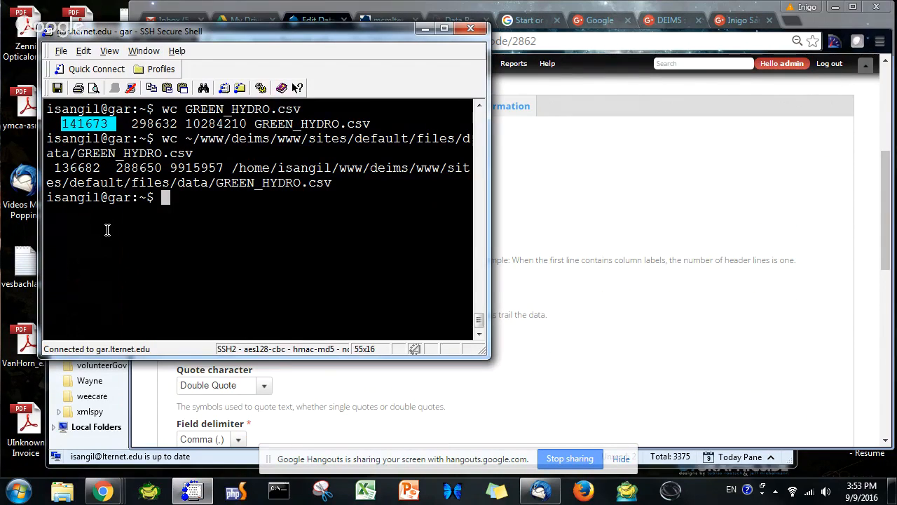
{"action": "type", "text": "sudo mv"}
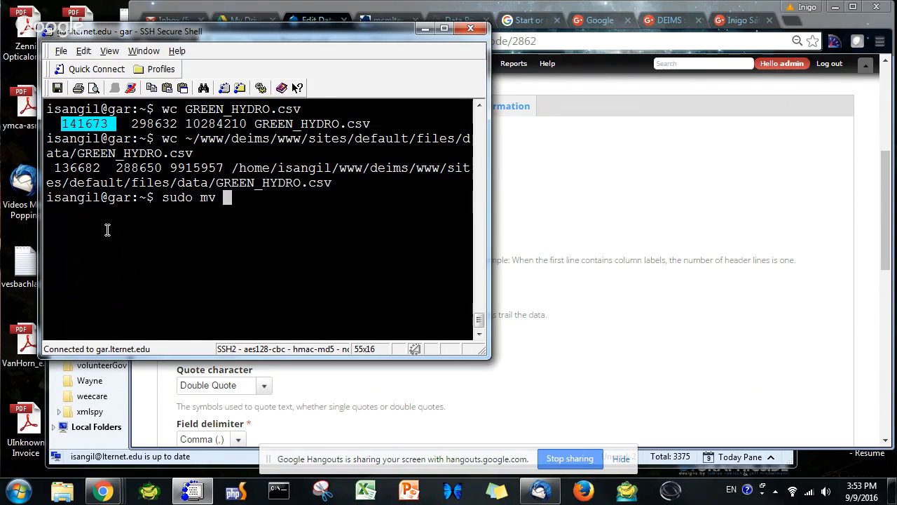
{"action": "type", "text": " GRE"}
{"action": "key", "text": "Tab"}
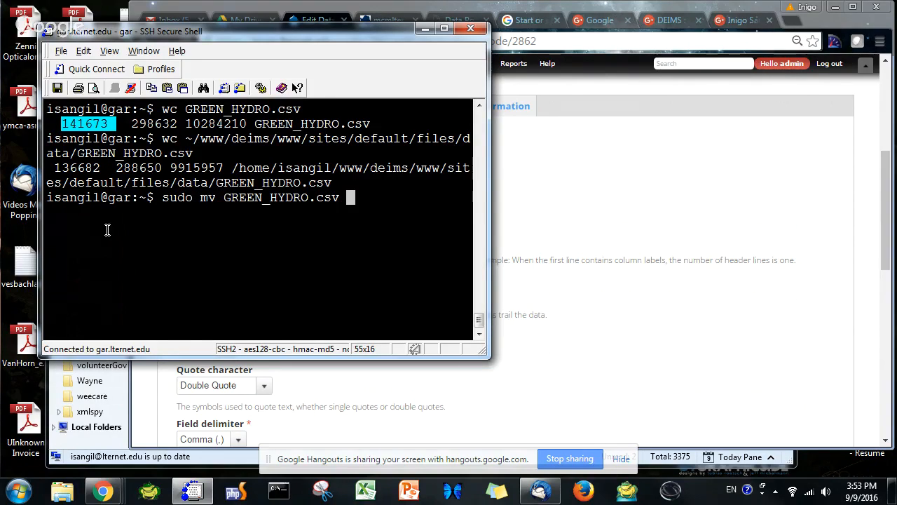
{"action": "type", "text": "~/www/de"}
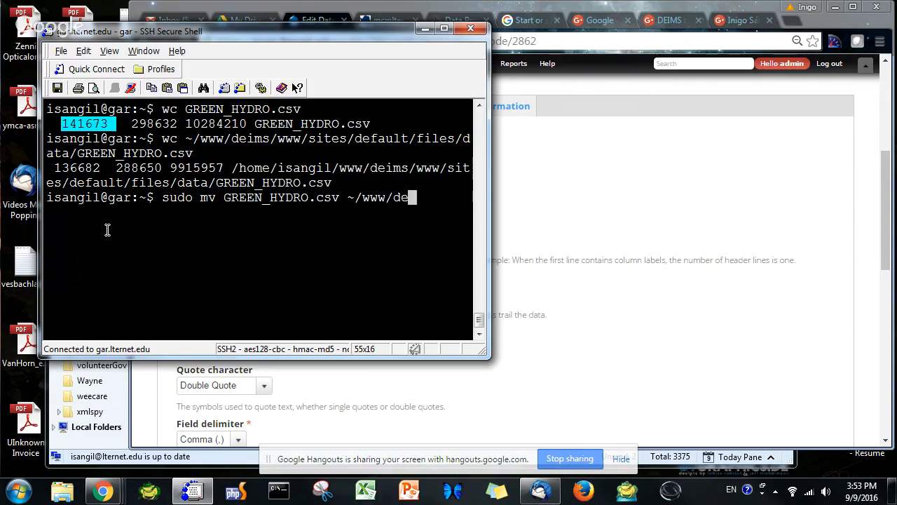
{"action": "key", "text": "Tab"}
{"action": "type", "text": "/www/"}
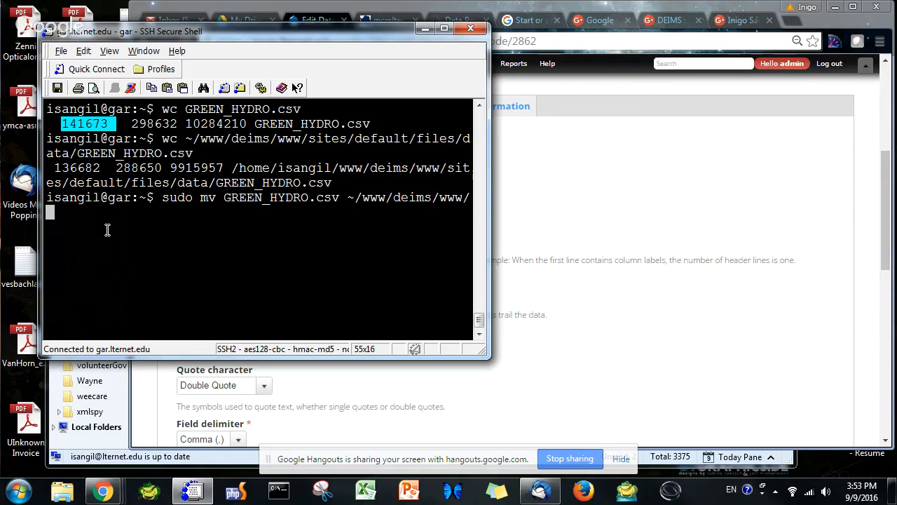
{"action": "type", "text": "sites/"}
{"action": "type", "text": "d"}
{"action": "key", "text": "Tab"}
{"action": "type", "text": "fi"}
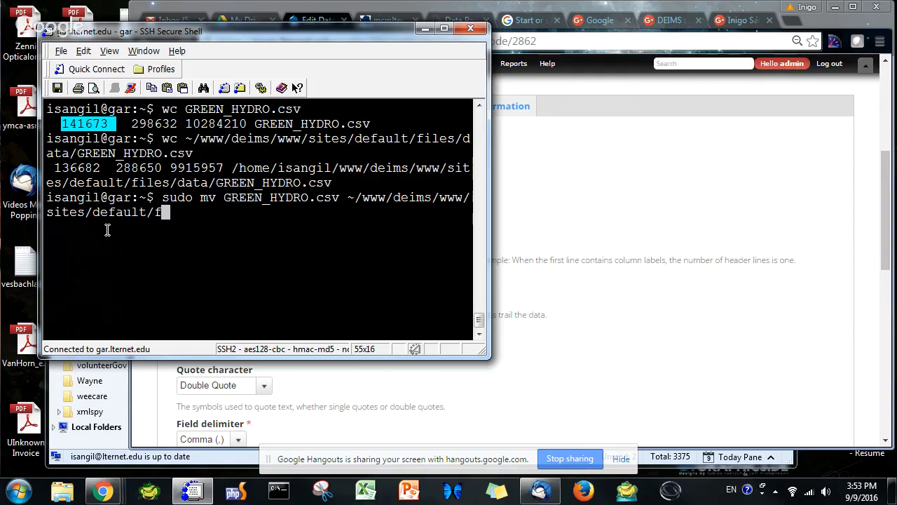
{"action": "key", "text": "Tab"}
{"action": "type", "text": "dat"}
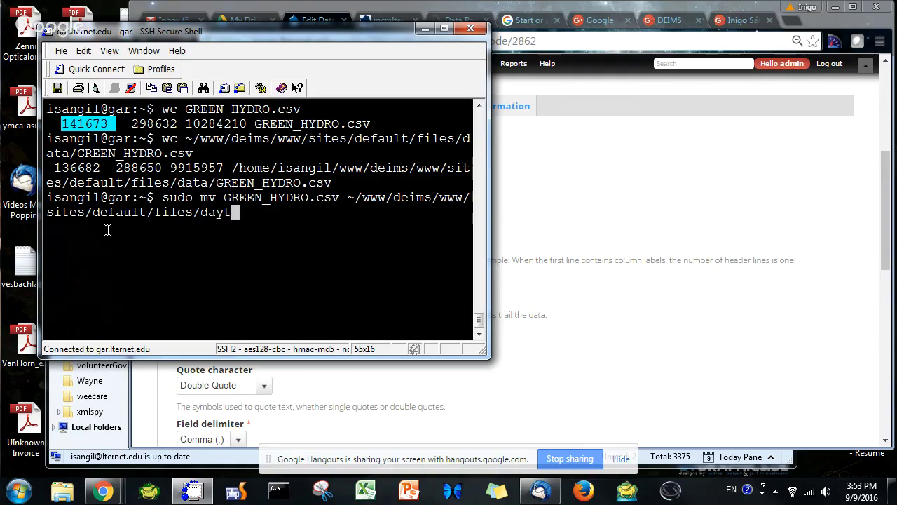
{"action": "type", "text": "a"}
{"action": "key", "text": "Return"}
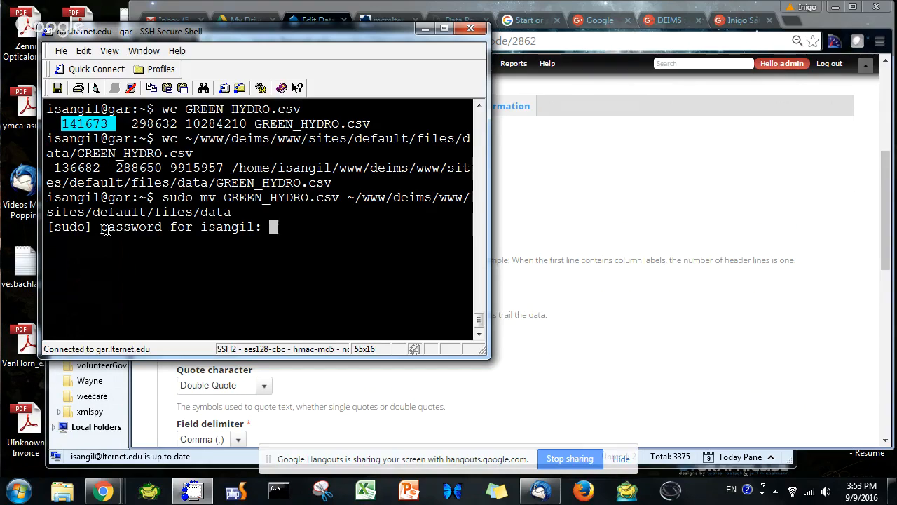
{"action": "key", "text": "Return"}
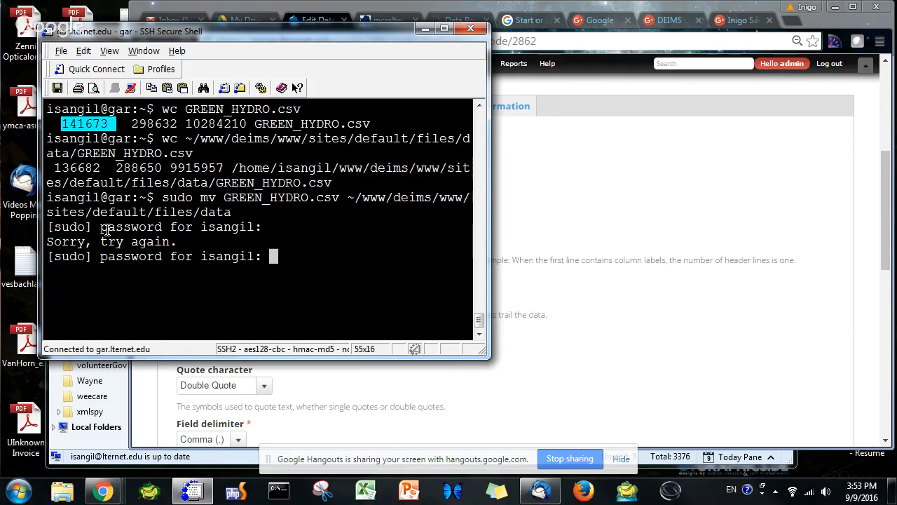
{"action": "key", "text": "Return"}
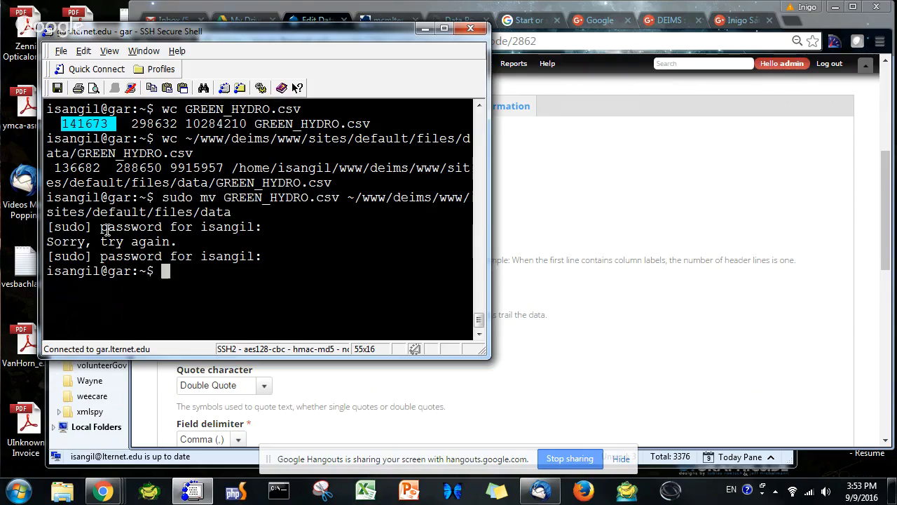
Back in the data source form in Chrome, attach the server file GREEN_HYDRO.csv through the File attach option.
{"action": "left_click", "coordinate": [629, 227]}
{"action": "left_click", "coordinate": [245, 150]}
{"action": "left_click", "coordinate": [277, 166]}
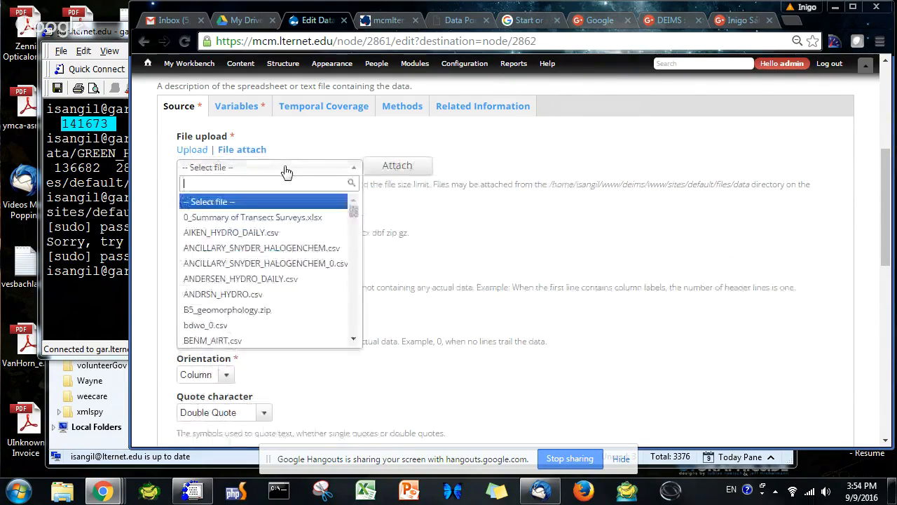
{"action": "type", "text": "GREEN"}
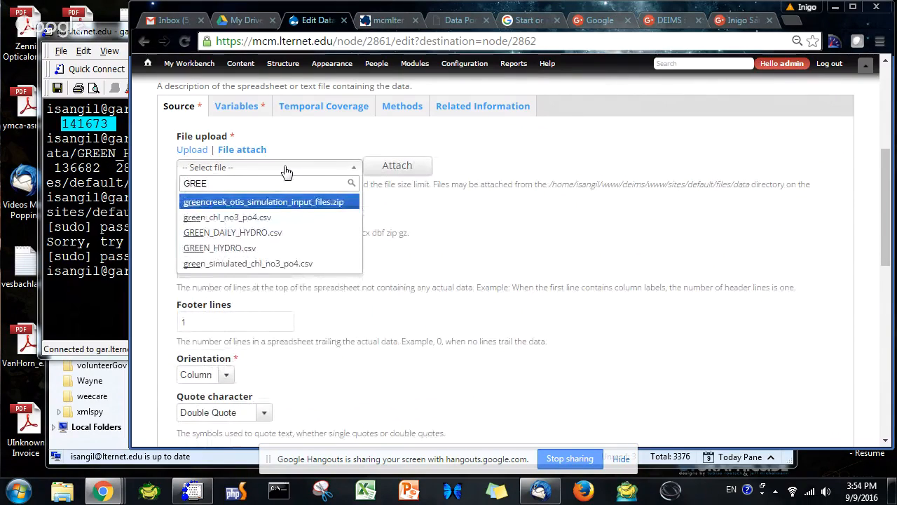
{"action": "key", "text": "Down"}
{"action": "key", "text": "Down"}
{"action": "key", "text": "Down"}
{"action": "key", "text": "Return"}
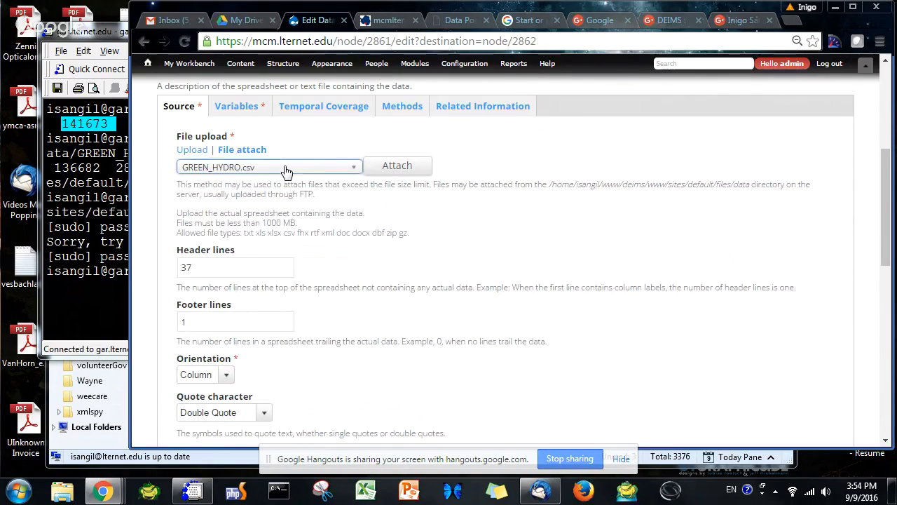
{"action": "left_click", "coordinate": [406, 170]}
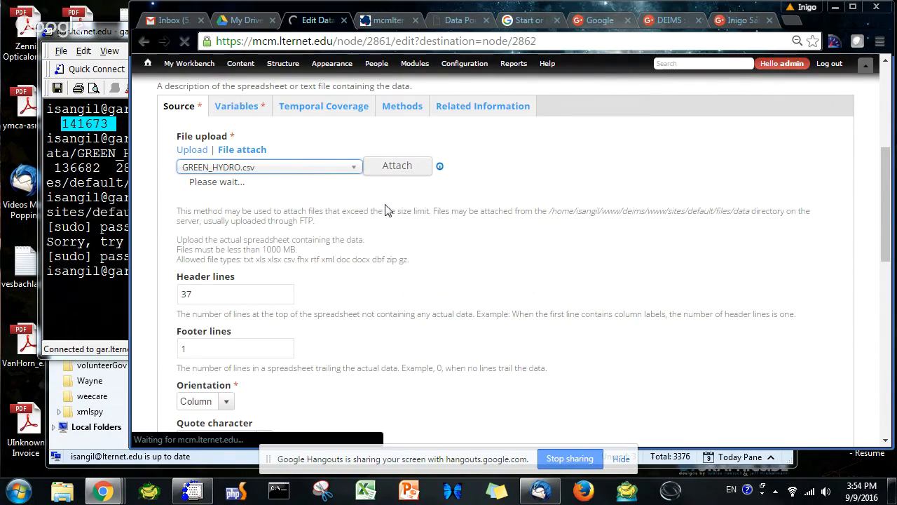
Turn off creating a new revision for the GREEN_HYDRO data source and save it.
{"action": "scroll", "coordinate": [316, 239], "scroll_direction": "down", "scroll_amount": 10}
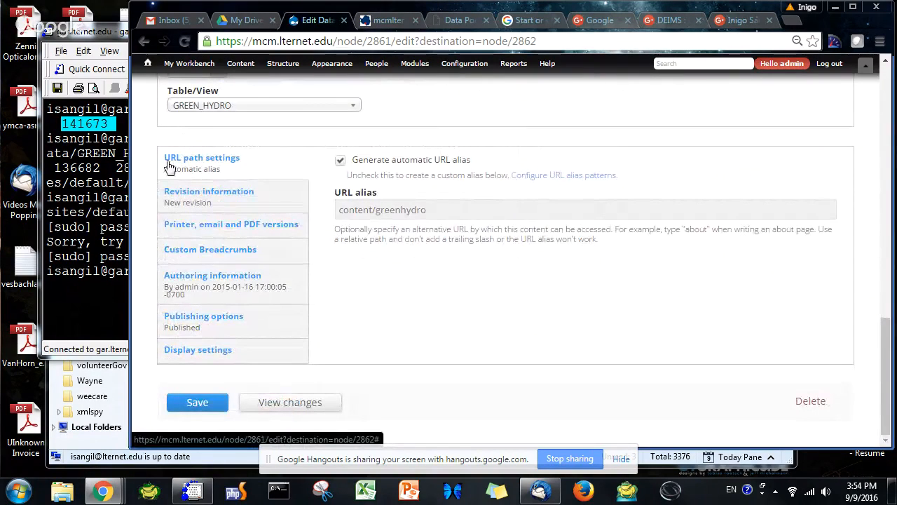
{"action": "left_click", "coordinate": [204, 198]}
{"action": "left_click", "coordinate": [340, 160]}
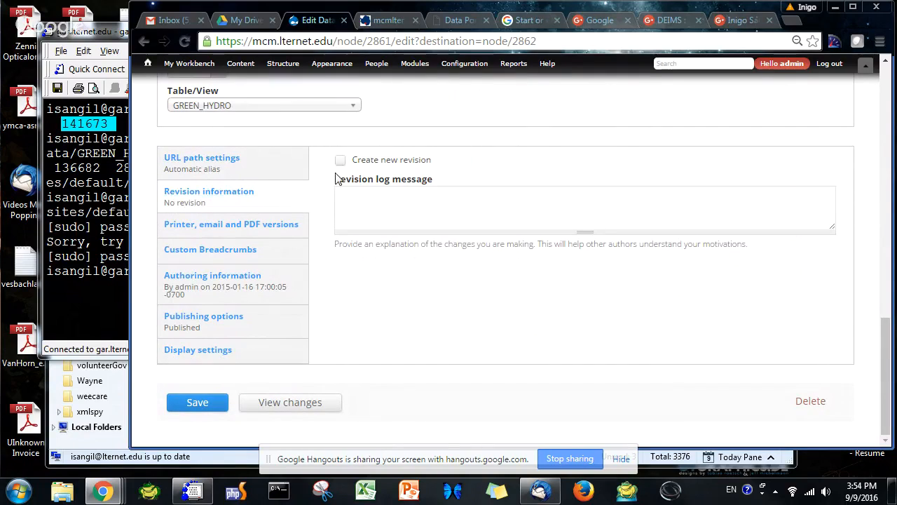
{"action": "left_click", "coordinate": [203, 404]}
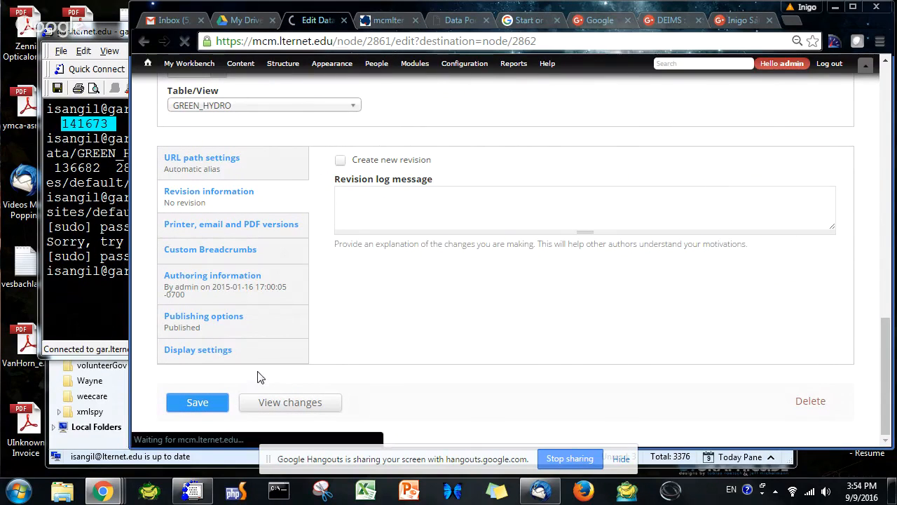
Check the GREEN_HYDRO.csv download size on the reloaded Green Creek Gage Measurements page.
{"action": "scroll", "coordinate": [258, 376], "scroll_direction": "up", "scroll_amount": 10}
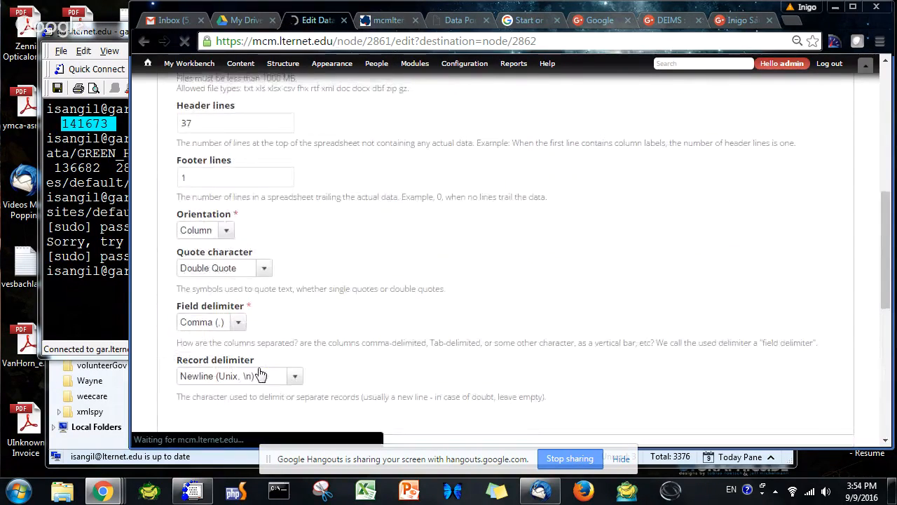
{"action": "scroll", "coordinate": [258, 373], "scroll_direction": "up", "scroll_amount": 5}
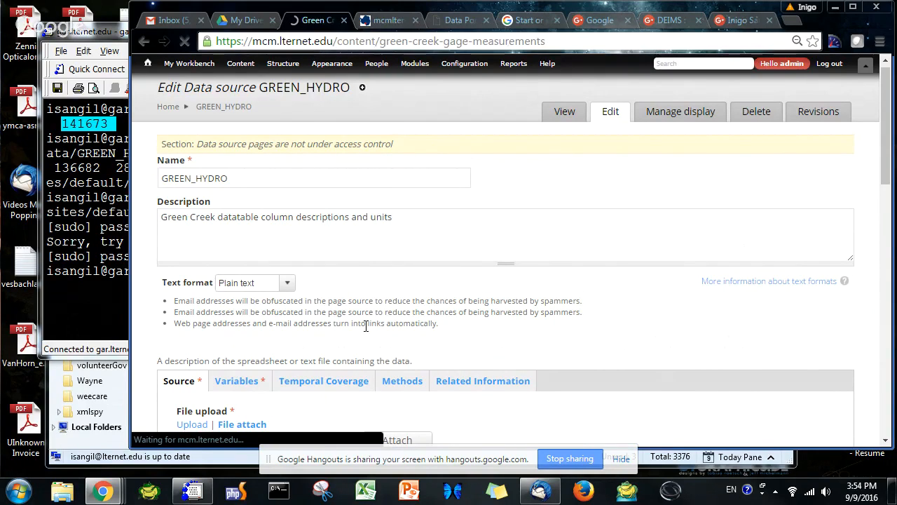
{"action": "scroll", "coordinate": [369, 349], "scroll_direction": "down", "scroll_amount": 2}
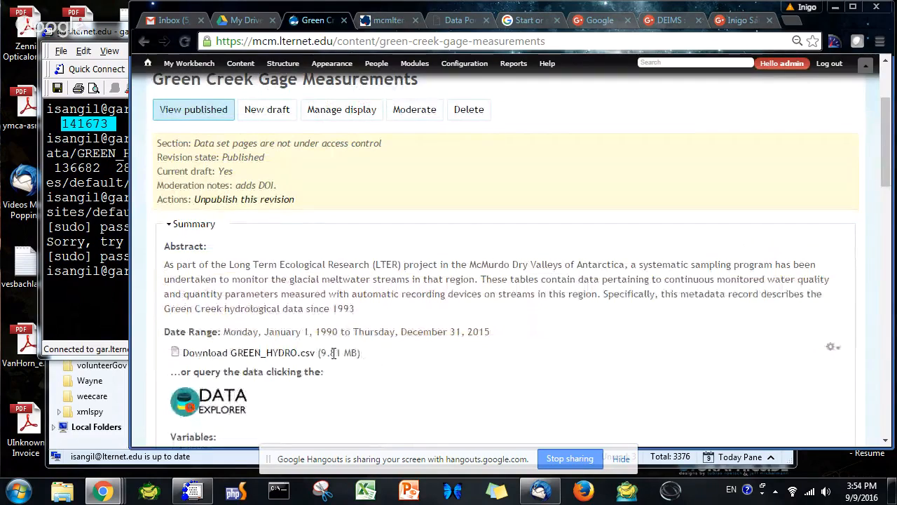
{"action": "left_click_drag", "start_coordinate": [332, 353], "coordinate": [344, 352]}
Start a new draft of the Green Creek data set and add a Maintenance line crediting the two contributors, ending "add new season data for 15/16".
{"action": "left_click", "coordinate": [266, 112]}
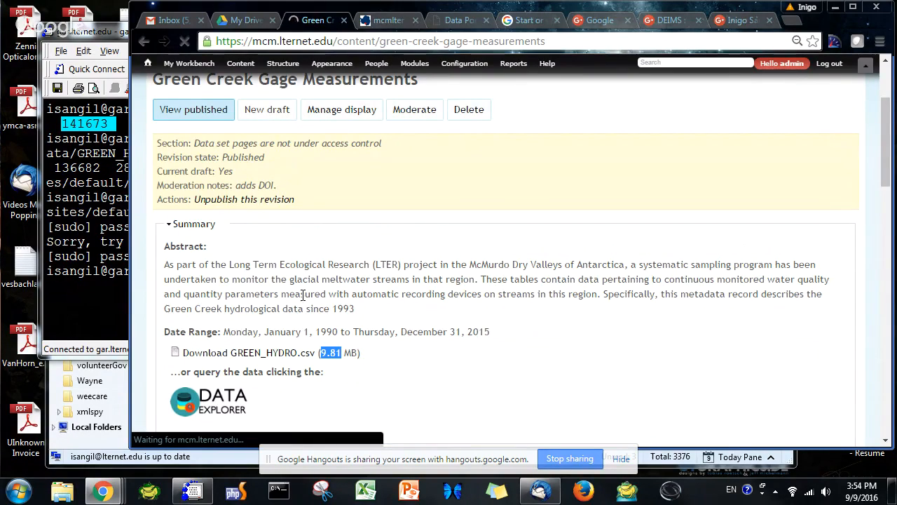
{"action": "scroll", "coordinate": [309, 273], "scroll_direction": "down", "scroll_amount": 2}
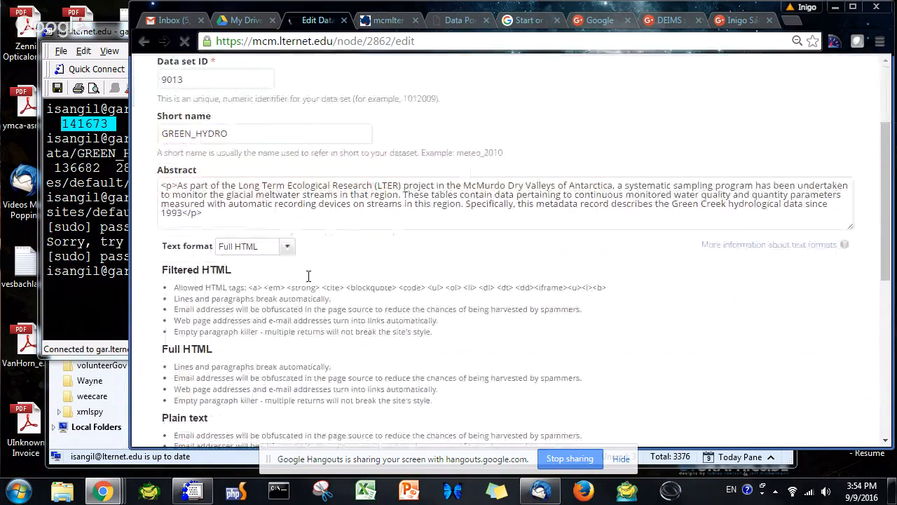
{"action": "scroll", "coordinate": [309, 276], "scroll_direction": "down", "scroll_amount": 7}
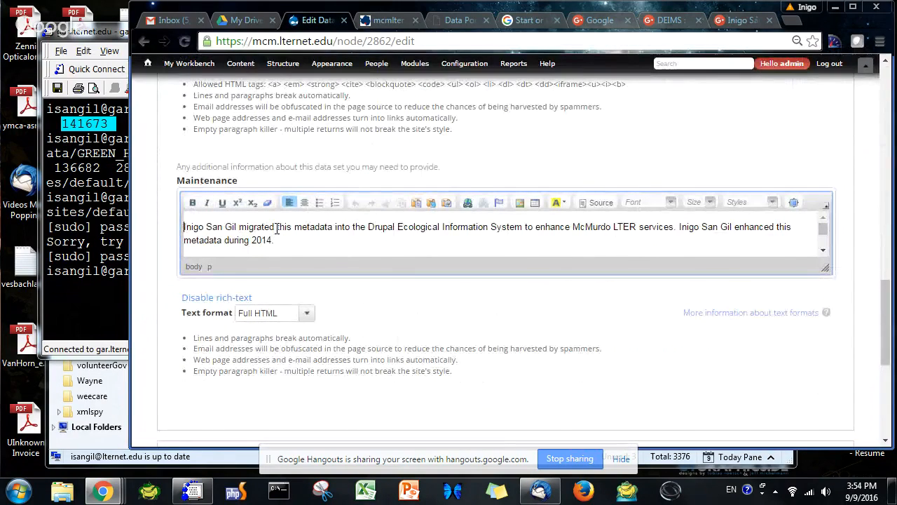
{"action": "key", "text": "Return"}
{"action": "type", "text": "Torrens and San"}
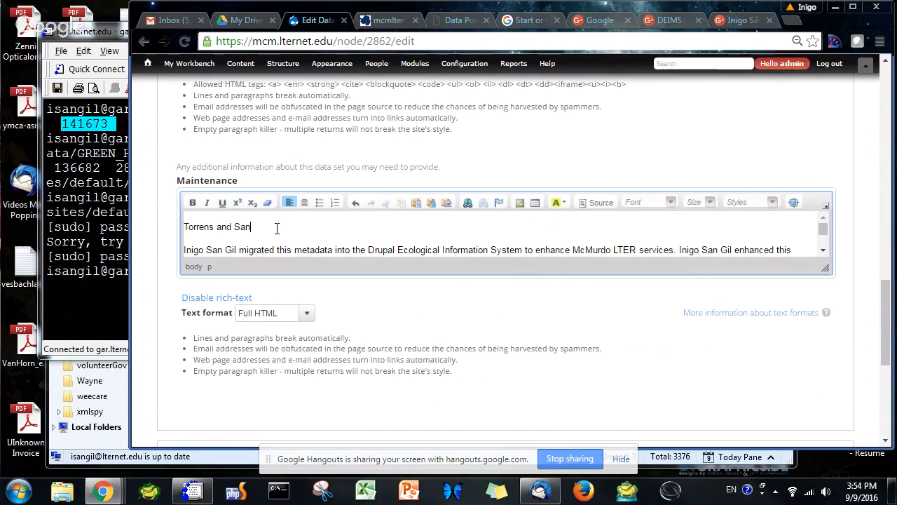
{"action": "type", "text": " Gil add new season data for 15/16"}
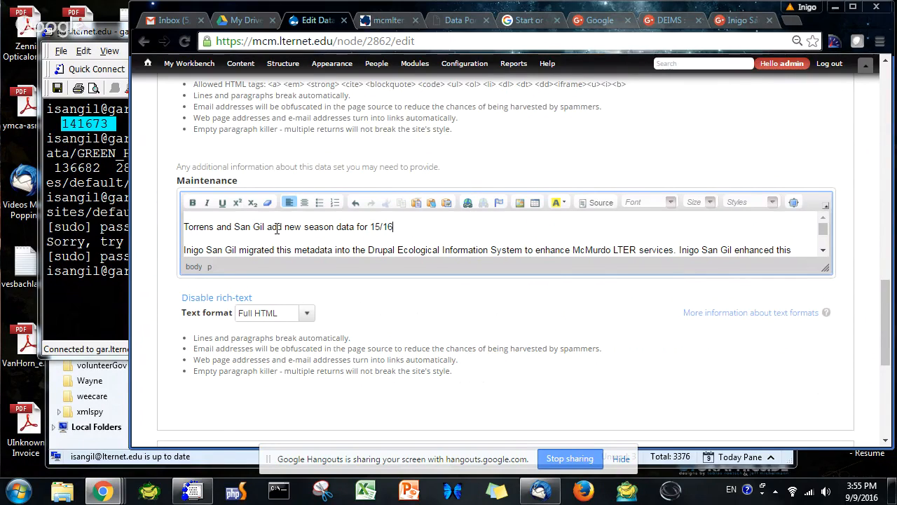
Set "EML is valid" to Yes in the data set's read-only settings.
{"action": "scroll", "coordinate": [374, 327], "scroll_direction": "down", "scroll_amount": 3}
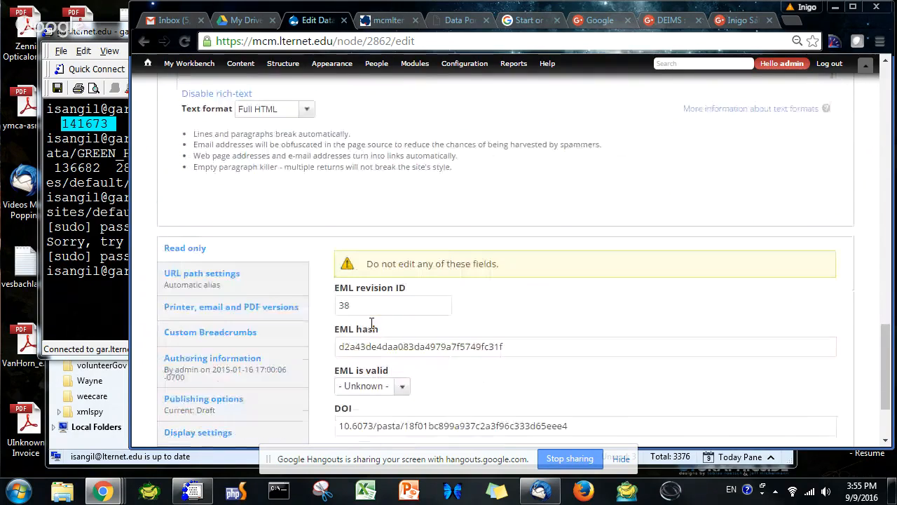
{"action": "left_click", "coordinate": [394, 380]}
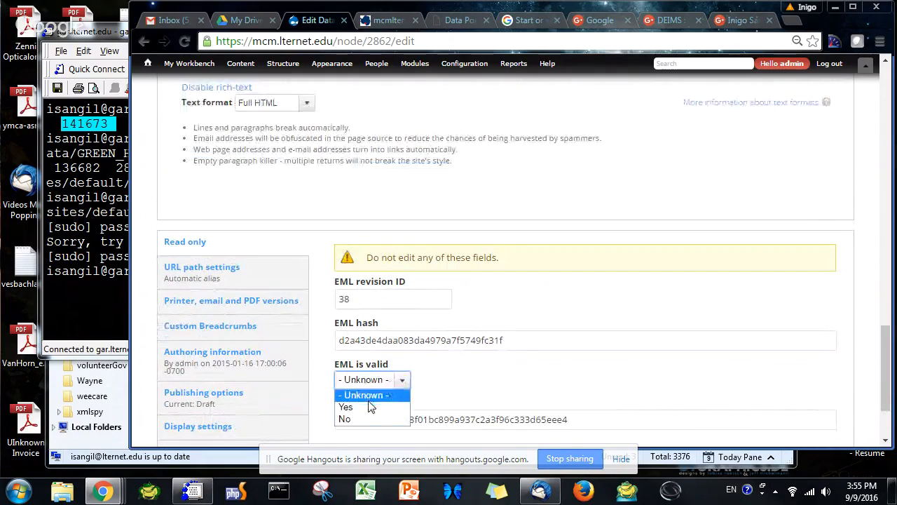
{"action": "left_click", "coordinate": [372, 408]}
{"action": "scroll", "coordinate": [420, 300], "scroll_direction": "up", "scroll_amount": 6}
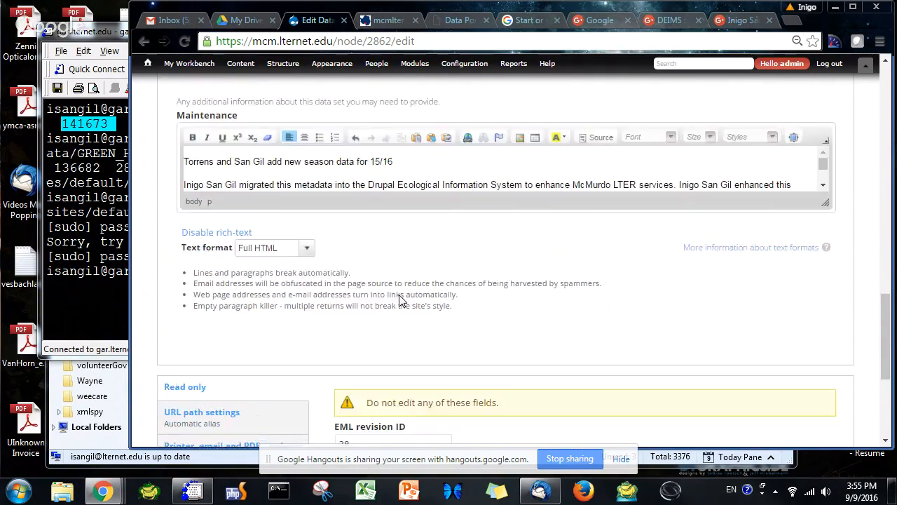
{"action": "scroll", "coordinate": [399, 300], "scroll_direction": "up", "scroll_amount": 5}
{"action": "scroll", "coordinate": [400, 294], "scroll_direction": "down", "scroll_amount": 10}
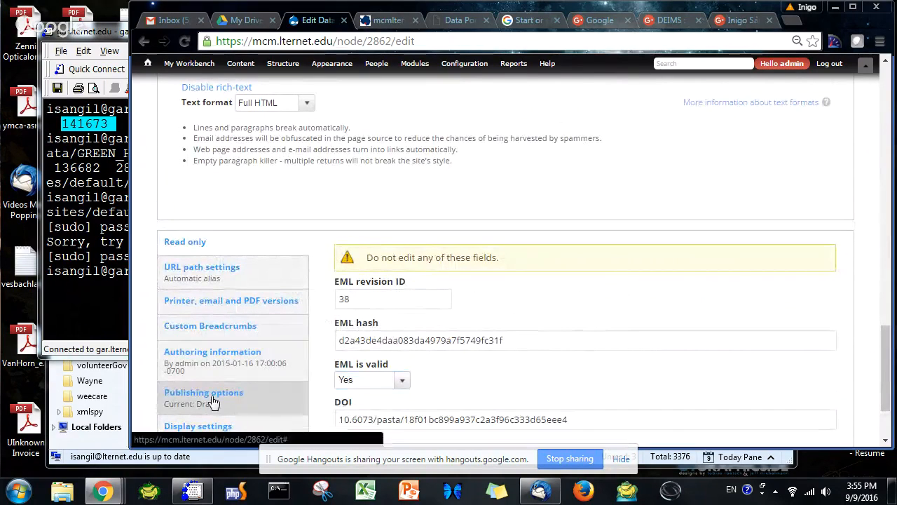
Set the moderation state to Published and replace the moderation notes with "prepares for new DOI".
{"action": "left_click", "coordinate": [209, 397]}
{"action": "left_click", "coordinate": [414, 380]}
{"action": "left_click", "coordinate": [368, 418]}
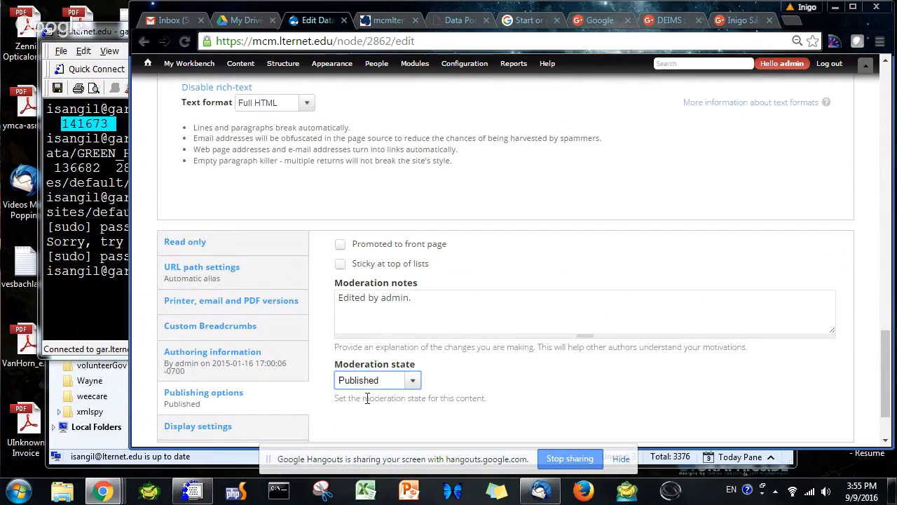
{"action": "left_click_drag", "start_coordinate": [415, 299], "coordinate": [281, 307]}
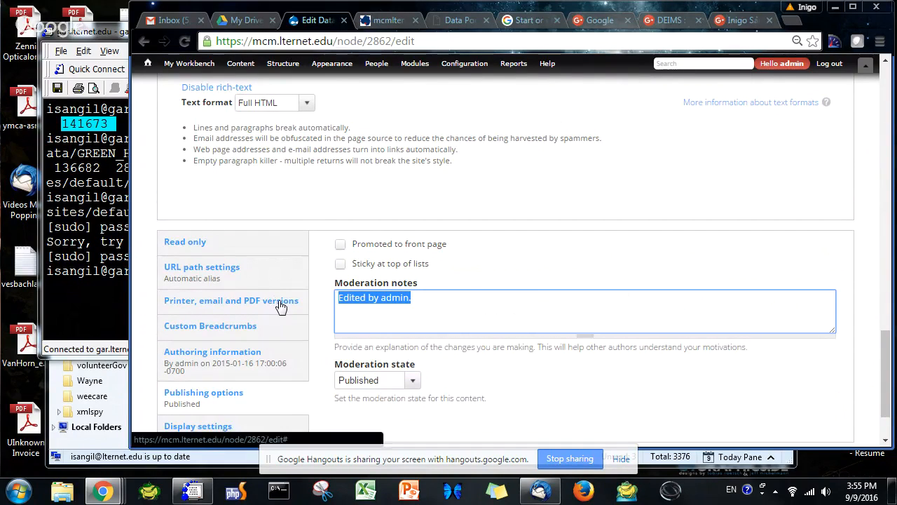
{"action": "type", "text": "prepares "}
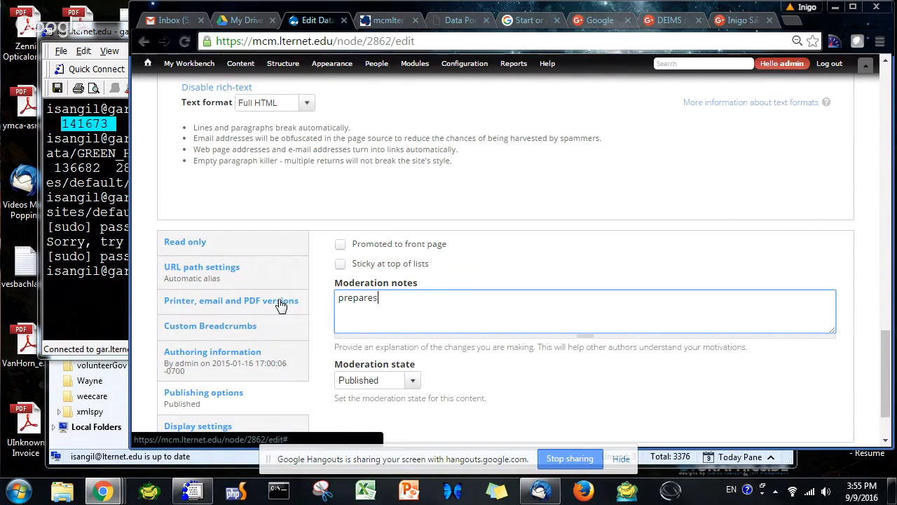
{"action": "type", "text": "dor"}
{"action": "type", "text": " new DOI"}
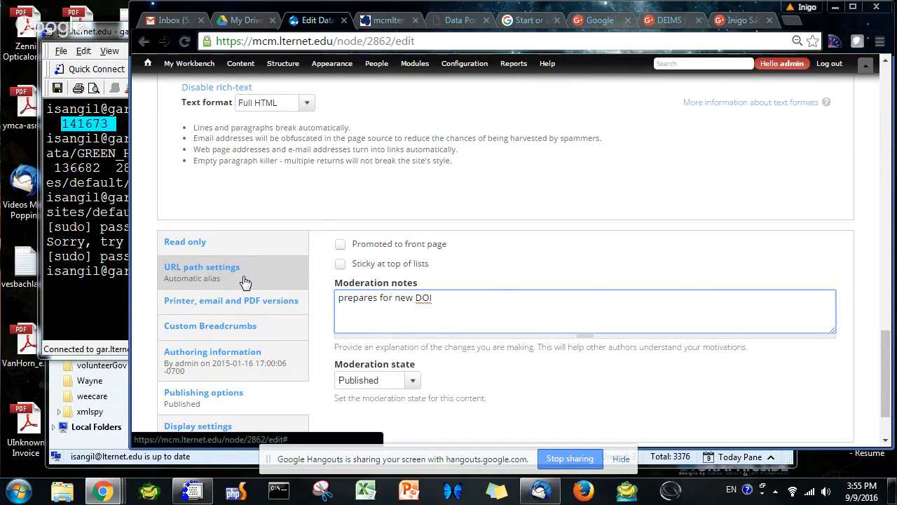
{"action": "scroll", "coordinate": [245, 280], "scroll_direction": "down", "scroll_amount": 1}
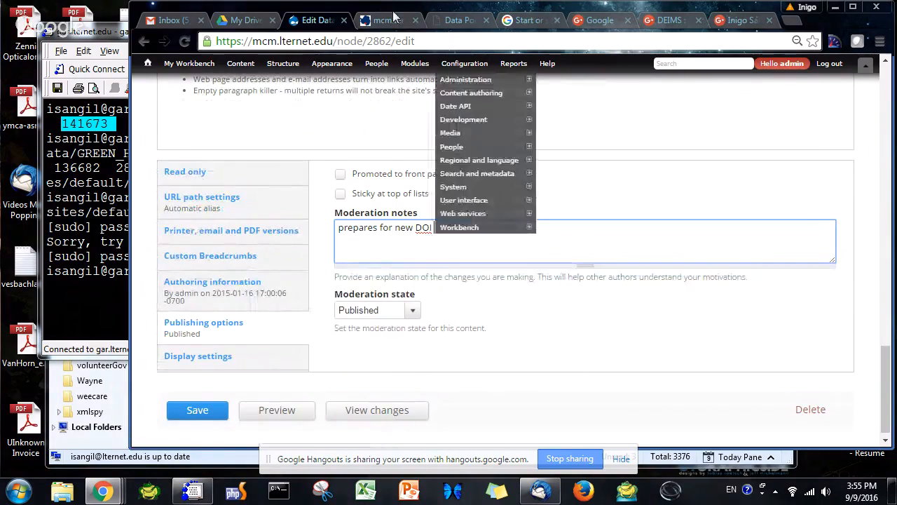
Check the data set ID in the Green Creek edit form for looking up its package in the LTER data portal.
{"action": "left_click", "coordinate": [469, 19]}
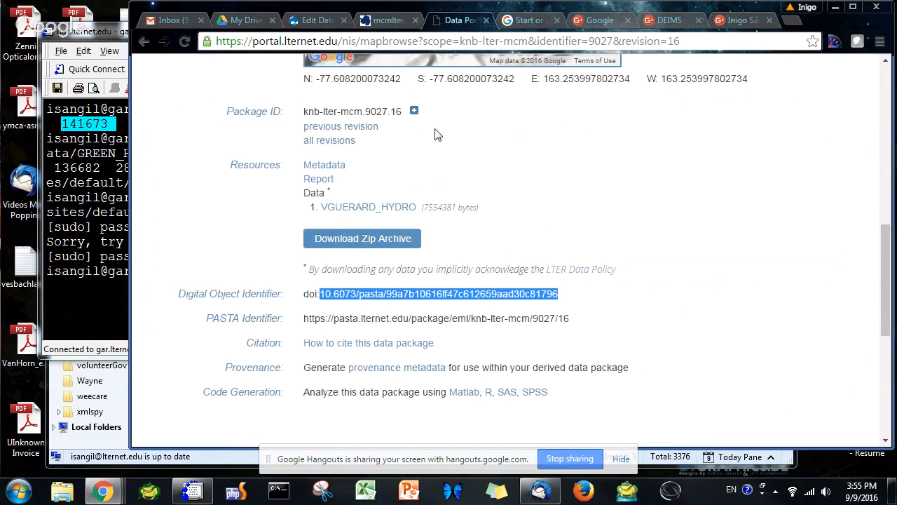
{"action": "scroll", "coordinate": [434, 134], "scroll_direction": "up", "scroll_amount": 4}
{"action": "left_click", "coordinate": [317, 21]}
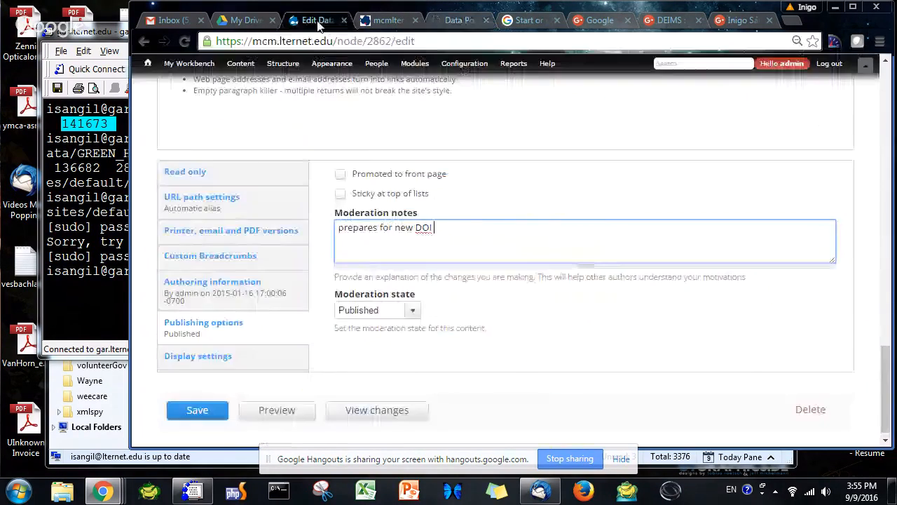
{"action": "scroll", "coordinate": [206, 183], "scroll_direction": "up", "scroll_amount": 15}
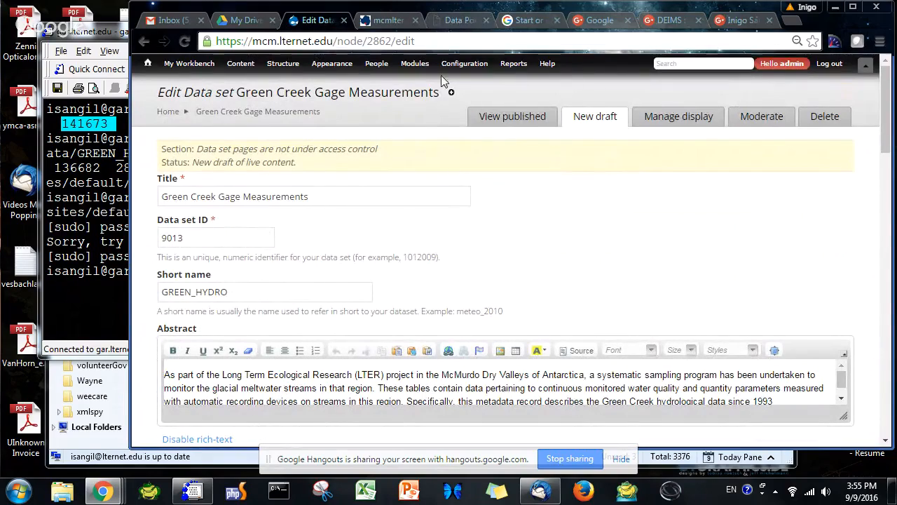
{"action": "left_click", "coordinate": [385, 21]}
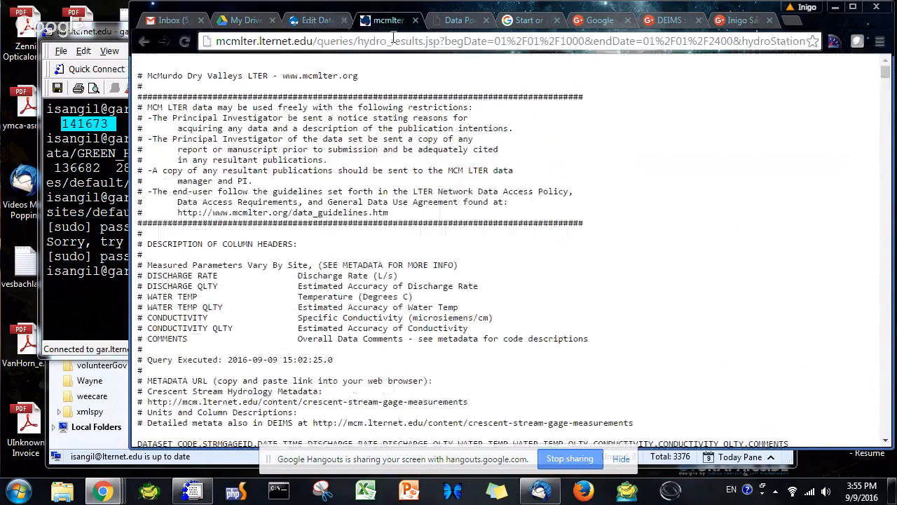
In the LTER data portal, load the package summary for identifier 9013 without a revision and check the revision number in its Package ID.
{"action": "left_click", "coordinate": [453, 22]}
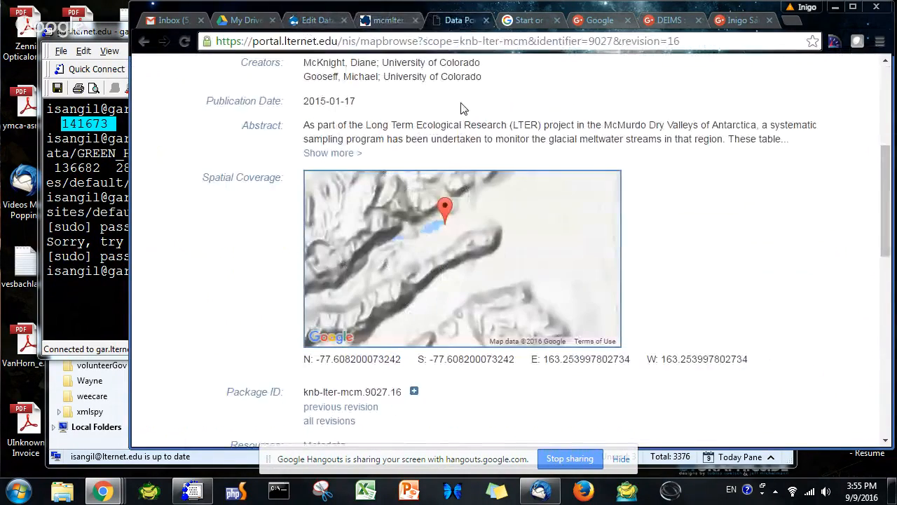
{"action": "left_click_drag", "start_coordinate": [602, 40], "coordinate": [704, 39]}
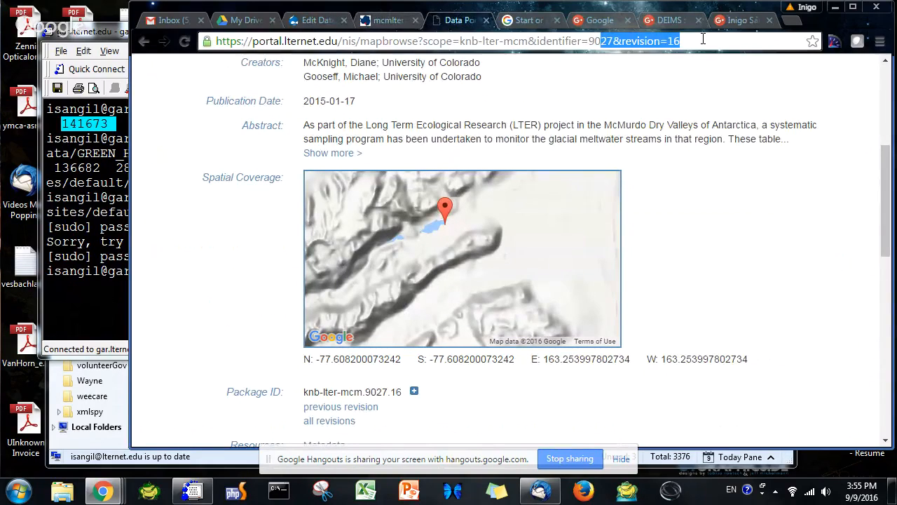
{"action": "type", "text": "13"}
{"action": "key", "text": "Return"}
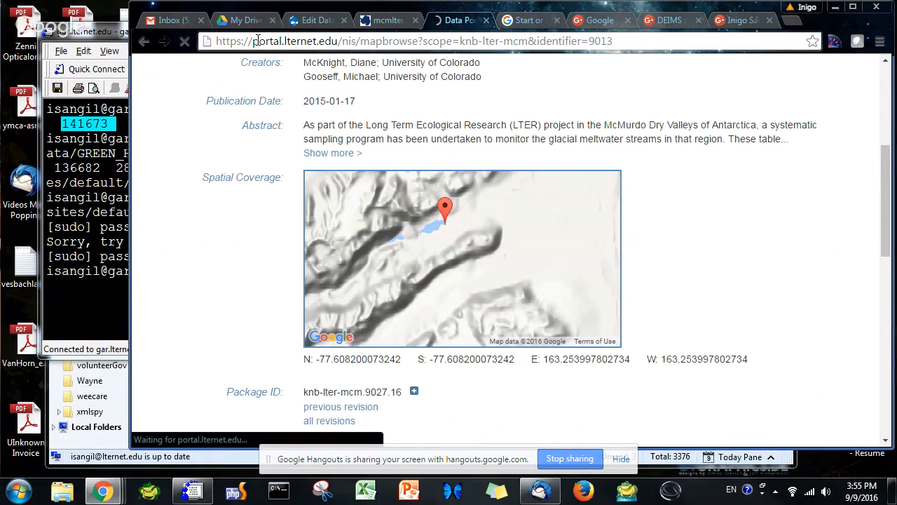
{"action": "scroll", "coordinate": [531, 176], "scroll_direction": "down", "scroll_amount": 6}
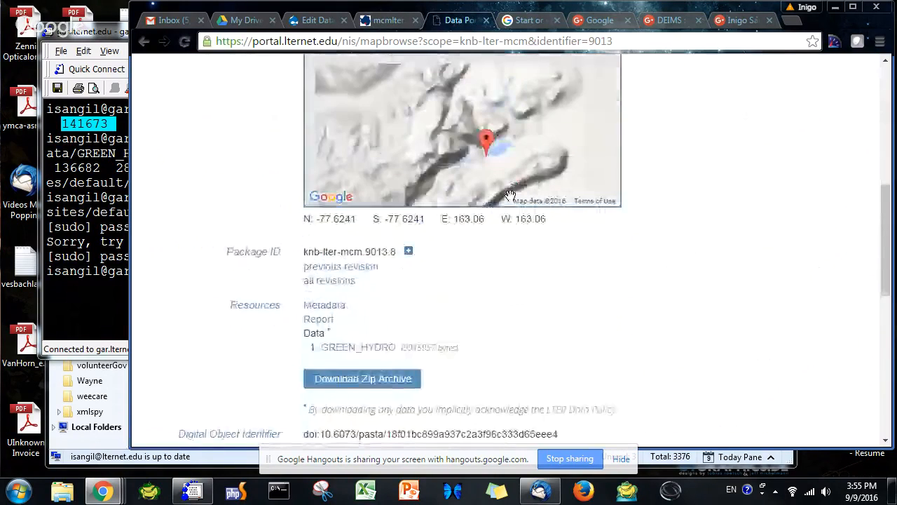
{"action": "scroll", "coordinate": [561, 238], "scroll_direction": "down", "scroll_amount": 1}
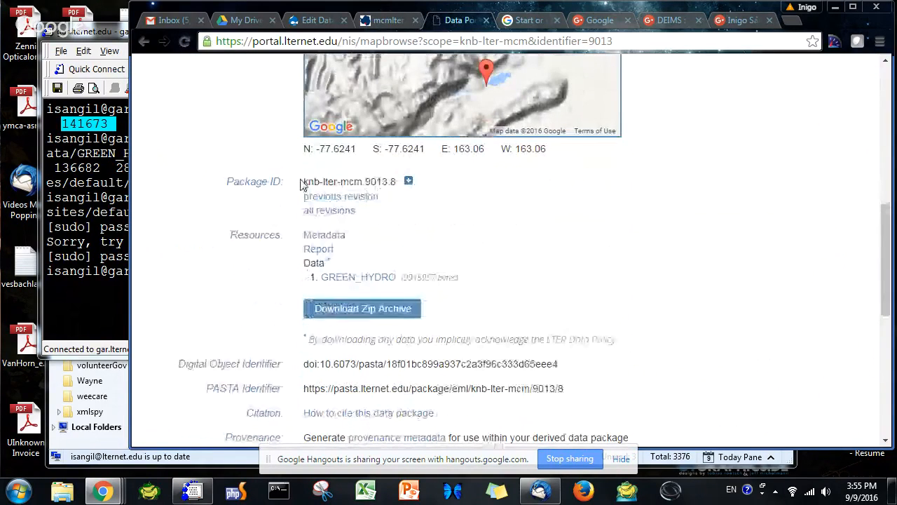
{"action": "left_click_drag", "start_coordinate": [302, 184], "coordinate": [398, 182]}
{"action": "left_click", "coordinate": [399, 182]}
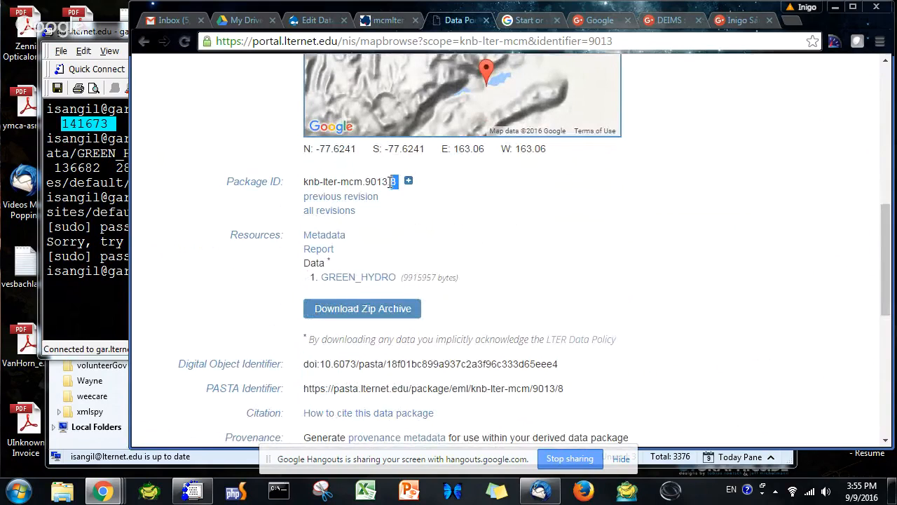
Back in the Green Creek edit form, set the EML revision ID to 9 and save the data set.
{"action": "left_click", "coordinate": [315, 20]}
{"action": "scroll", "coordinate": [244, 272], "scroll_direction": "down", "scroll_amount": 15}
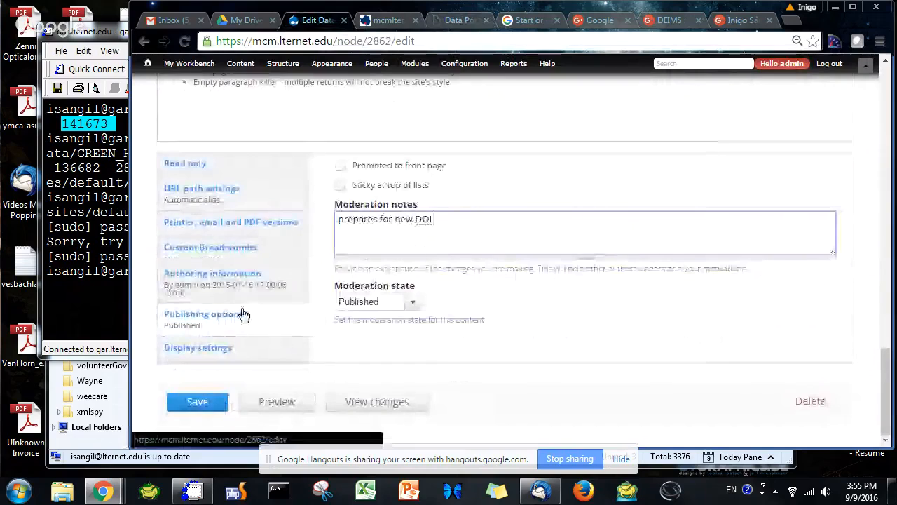
{"action": "left_click", "coordinate": [185, 162]}
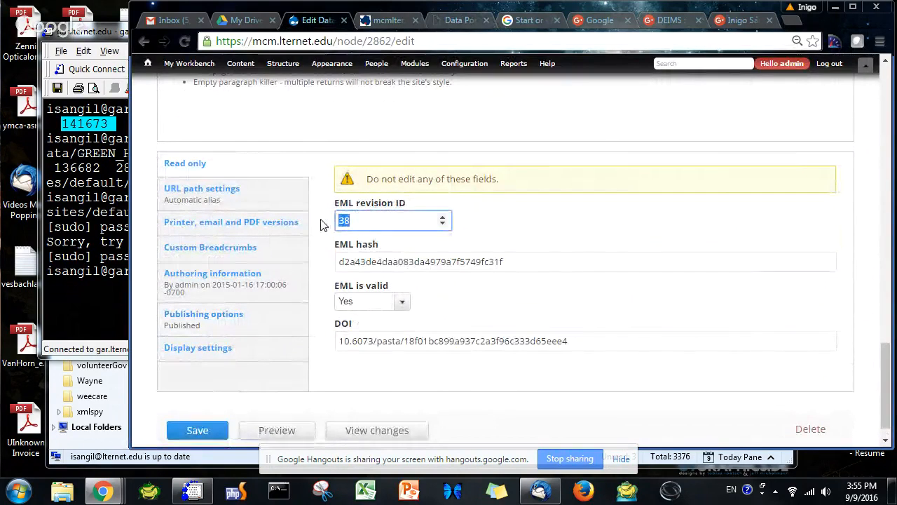
{"action": "type", "text": "9"}
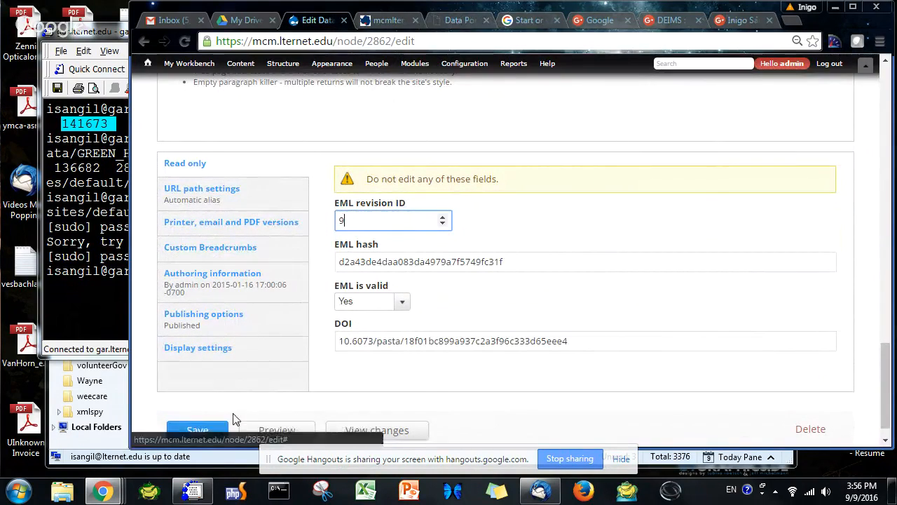
{"action": "scroll", "coordinate": [280, 365], "scroll_direction": "down", "scroll_amount": 1}
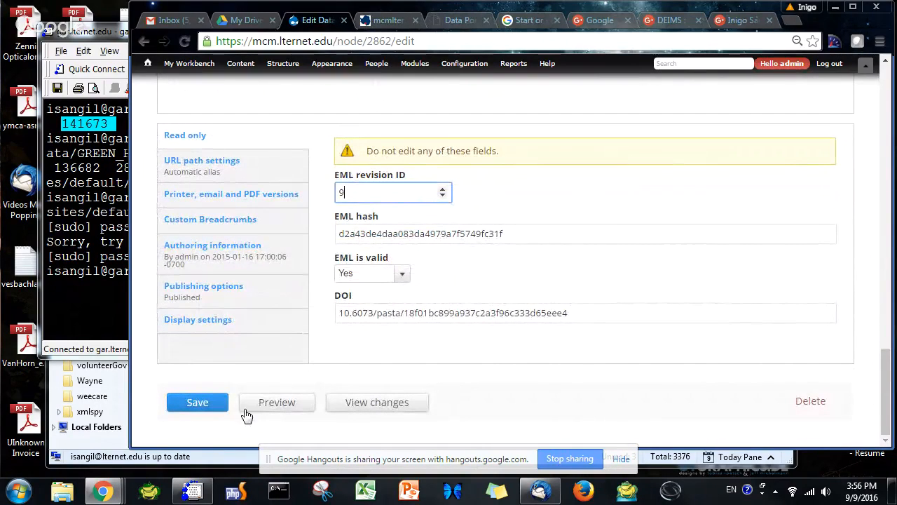
{"action": "left_click", "coordinate": [202, 405]}
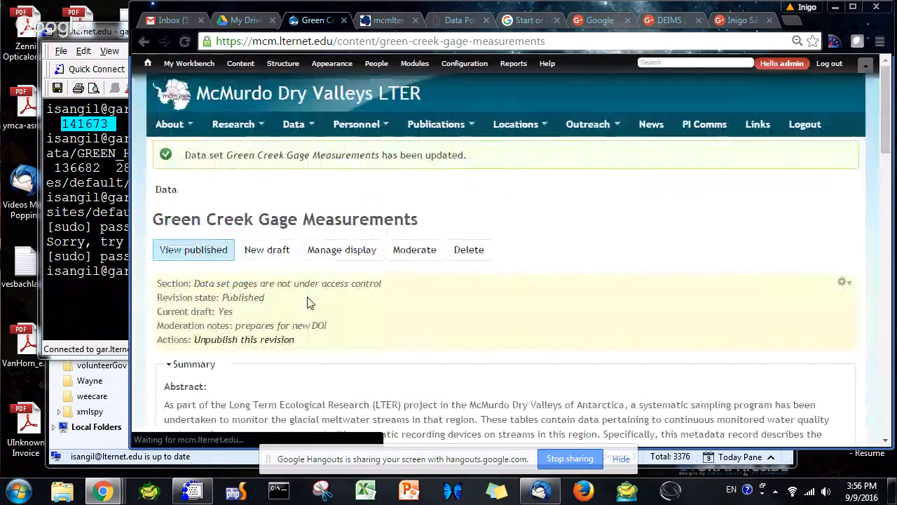
Copy the link address of the EML metadata download on the Green Creek Gage Measurements page.
{"action": "scroll", "coordinate": [311, 302], "scroll_direction": "down", "scroll_amount": 10}
{"action": "scroll", "coordinate": [312, 303], "scroll_direction": "down", "scroll_amount": 2}
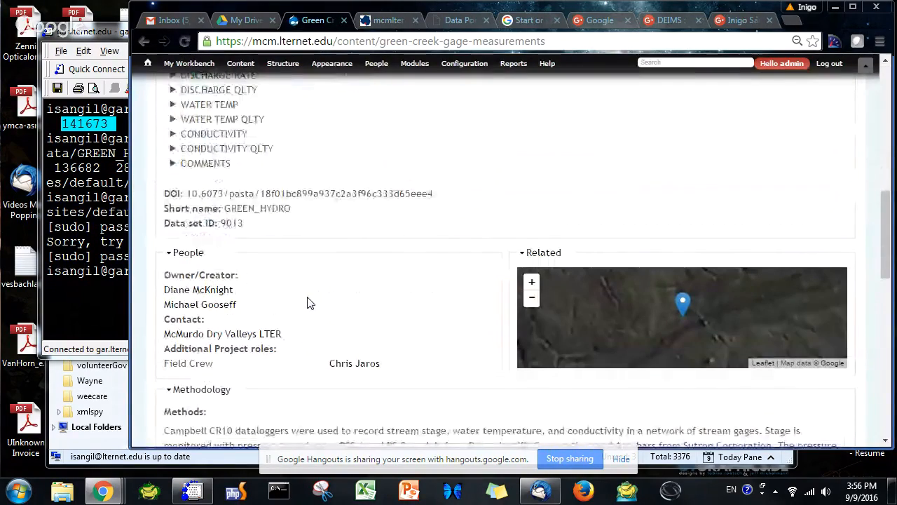
{"action": "scroll", "coordinate": [311, 303], "scroll_direction": "down", "scroll_amount": 12}
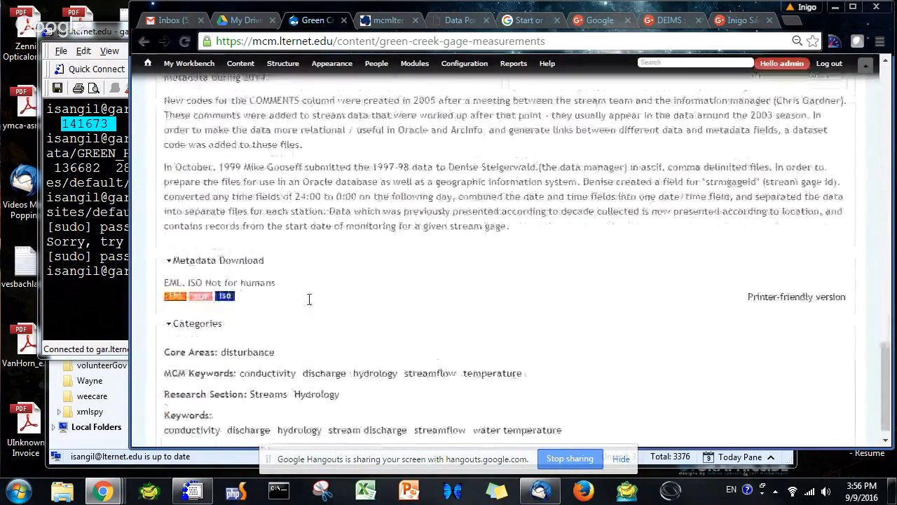
{"action": "right_click", "coordinate": [170, 279]}
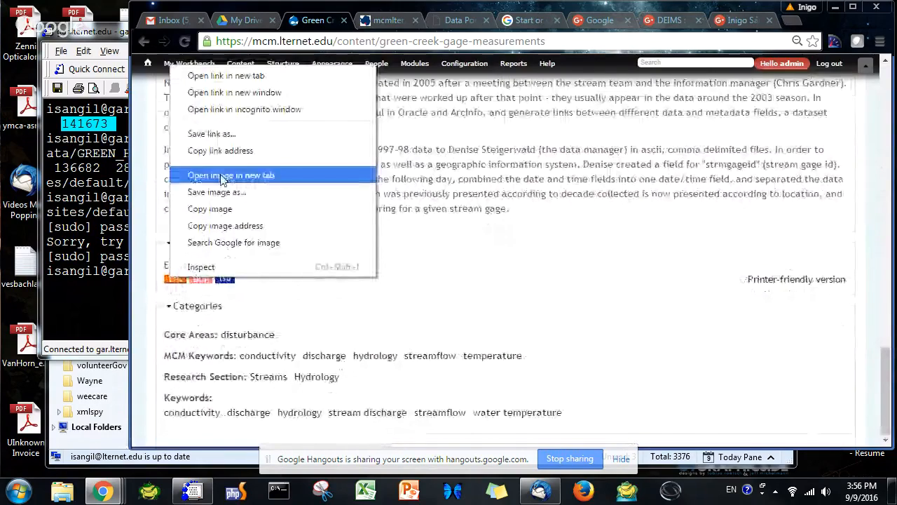
{"action": "left_click", "coordinate": [225, 155]}
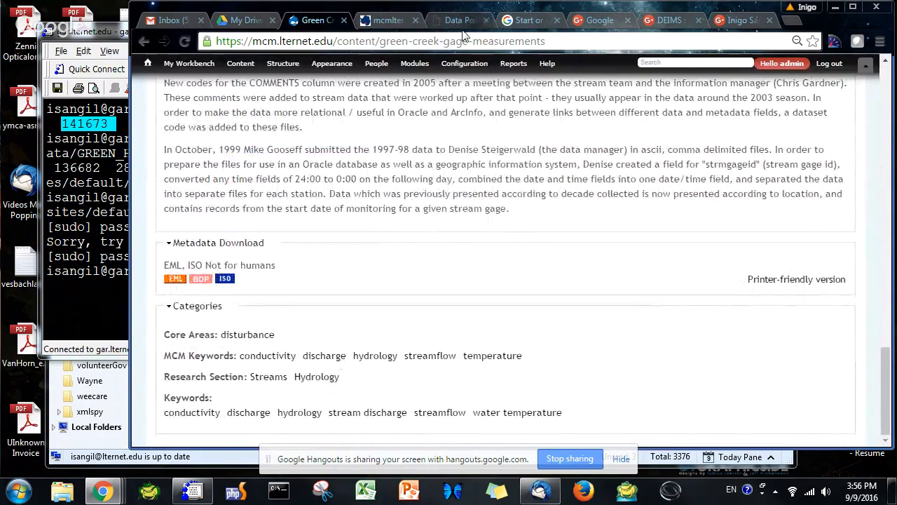
In the LTER data portal, open the page for evaluating and uploading data packages.
{"action": "left_click", "coordinate": [437, 19]}
{"action": "scroll", "coordinate": [432, 210], "scroll_direction": "up", "scroll_amount": 5}
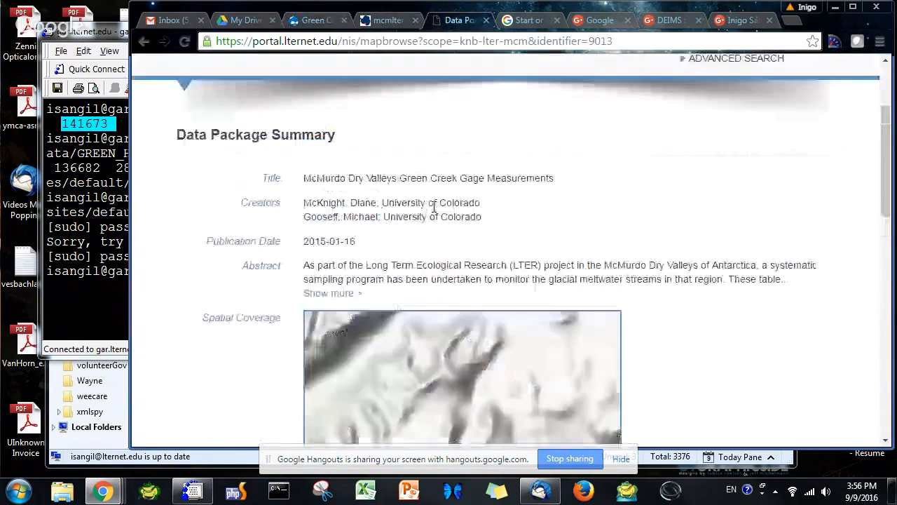
{"action": "mouse_move", "coordinate": [684, 88]}
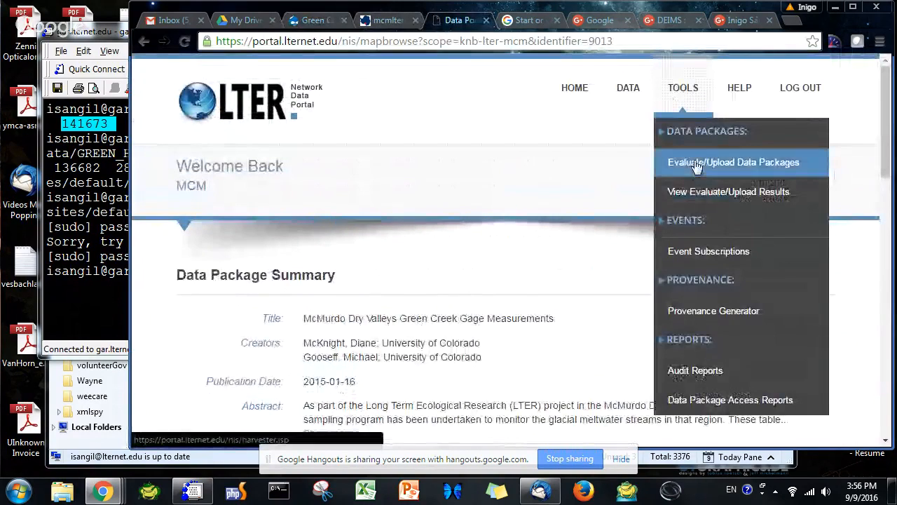
{"action": "left_click", "coordinate": [690, 160]}
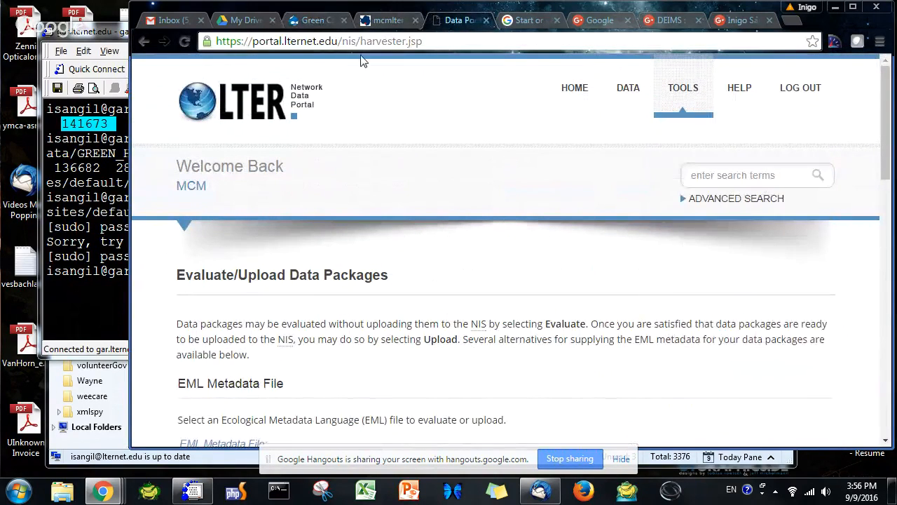
{"action": "scroll", "coordinate": [470, 260], "scroll_direction": "down", "scroll_amount": 4}
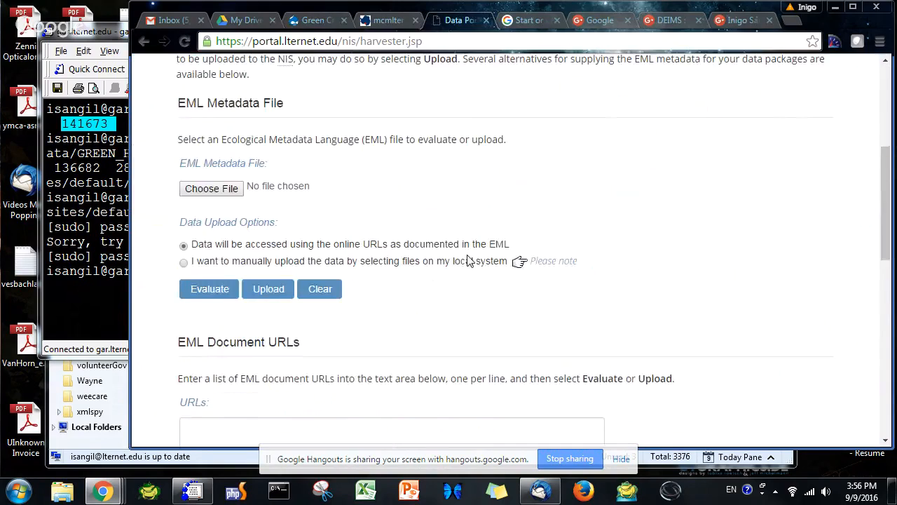
{"action": "scroll", "coordinate": [483, 245], "scroll_direction": "down", "scroll_amount": 3}
{"action": "right_click", "coordinate": [290, 280]}
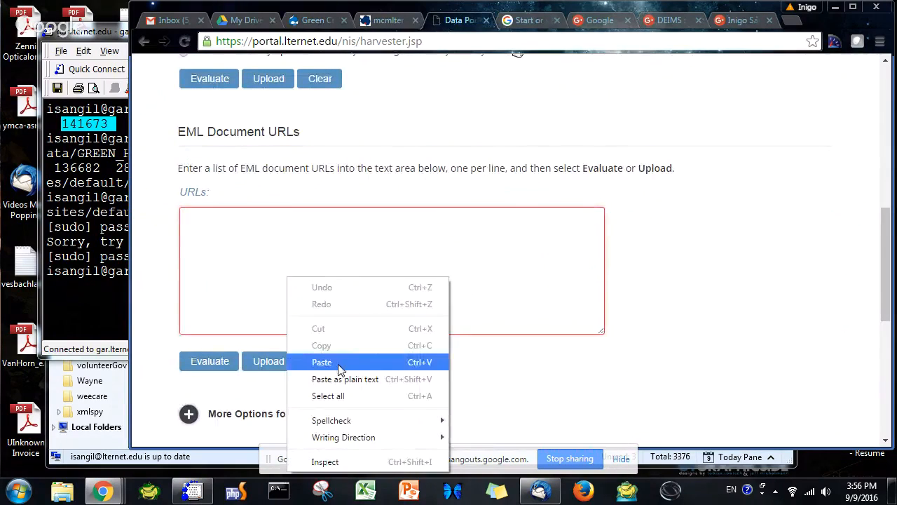
{"action": "left_click", "coordinate": [342, 362]}
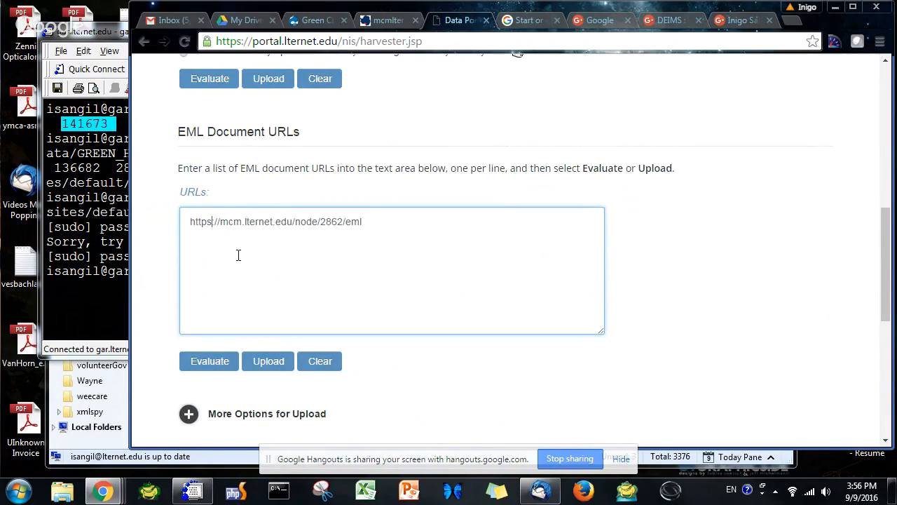
{"action": "key", "text": "BackSpace"}
{"action": "key", "text": "BackSpace"}
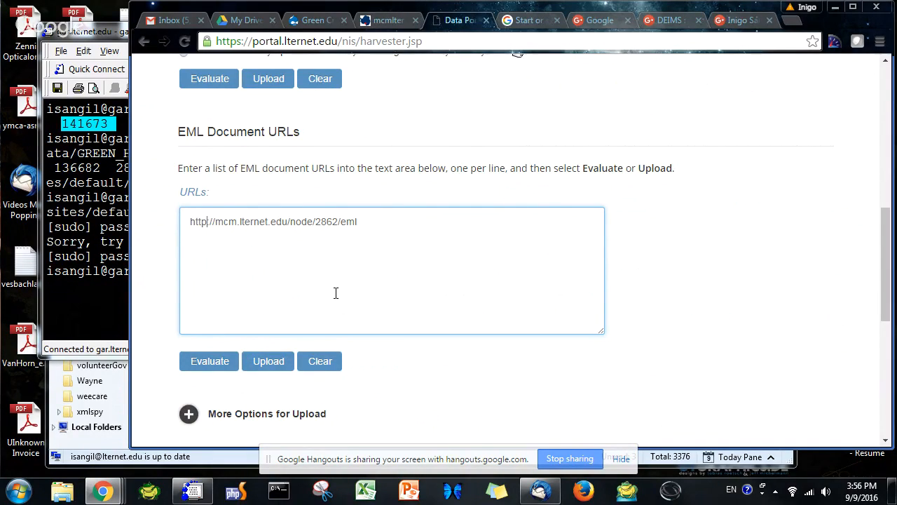
{"action": "left_click", "coordinate": [266, 363]}
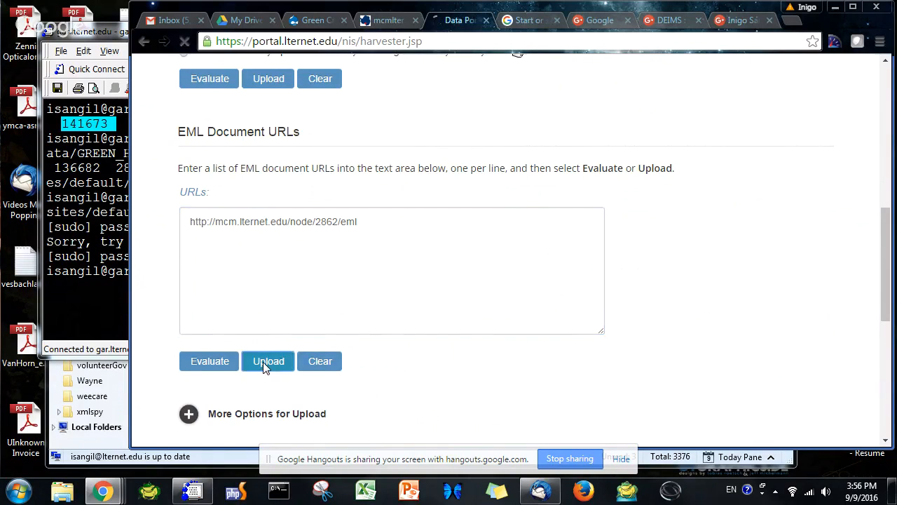
{"action": "left_click", "coordinate": [430, 319]}
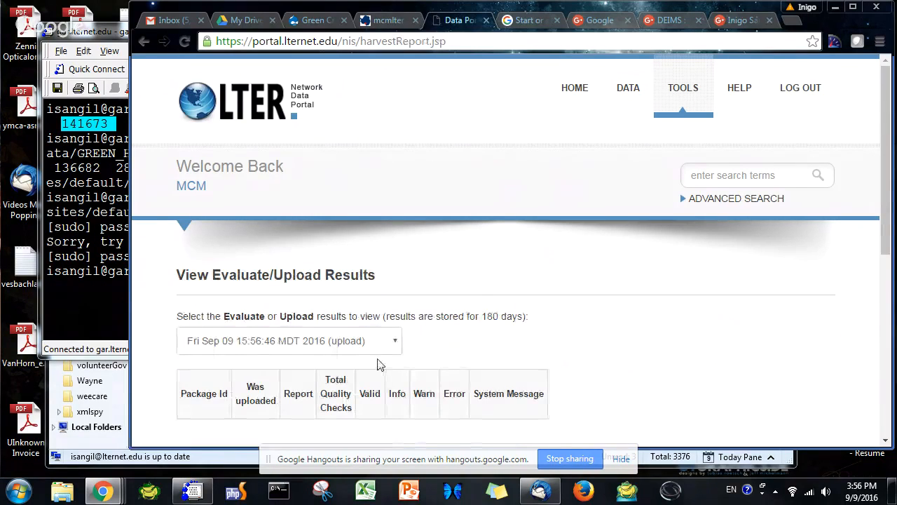
Reload the Evaluate/Upload results to check the status of the Green Creek package upload.
{"action": "scroll", "coordinate": [376, 363], "scroll_direction": "down", "scroll_amount": 2}
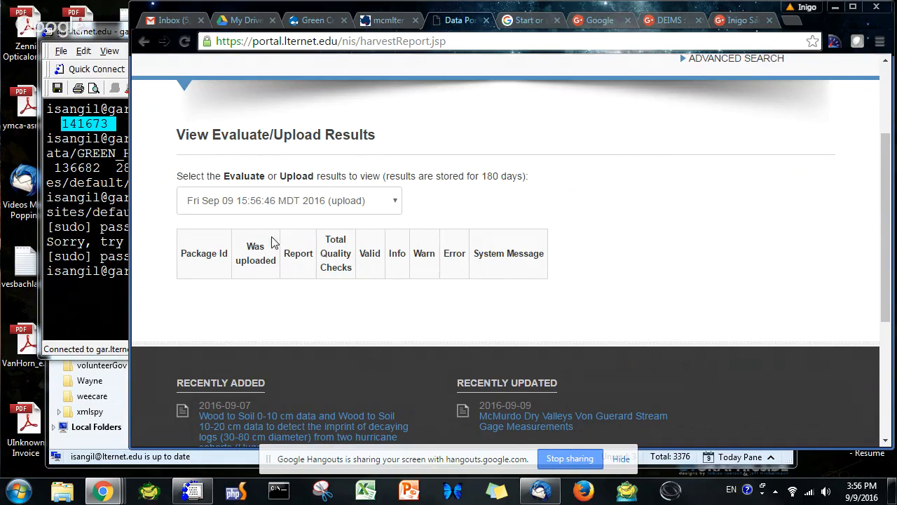
{"action": "left_click", "coordinate": [184, 42]}
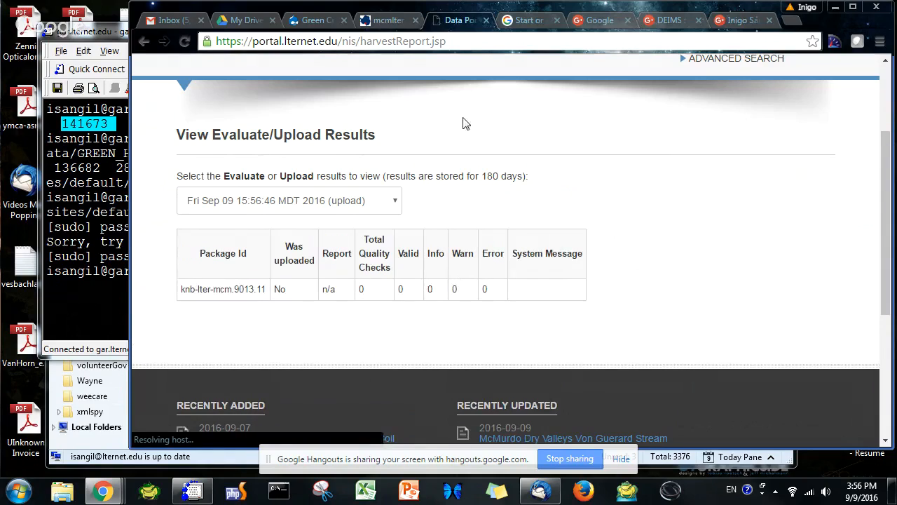
{"action": "left_click", "coordinate": [184, 42]}
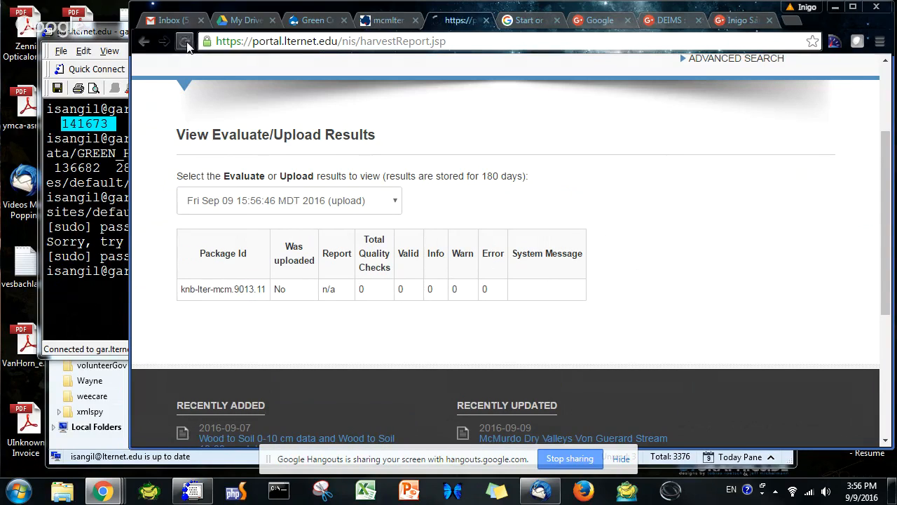
Return to the Green Creek Gage Measurements page in DEIMS and start a new draft.
{"action": "left_click", "coordinate": [313, 20]}
{"action": "scroll", "coordinate": [414, 257], "scroll_direction": "up", "scroll_amount": 5}
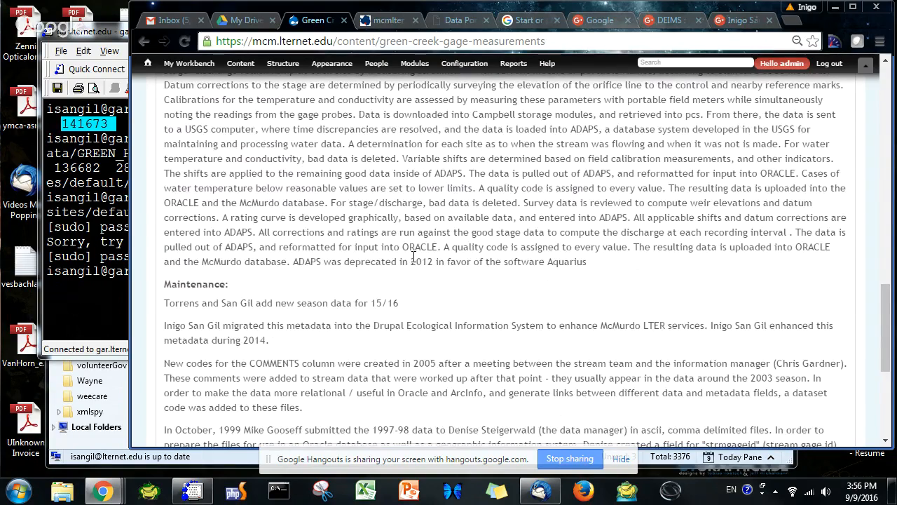
{"action": "scroll", "coordinate": [413, 258], "scroll_direction": "up", "scroll_amount": 10}
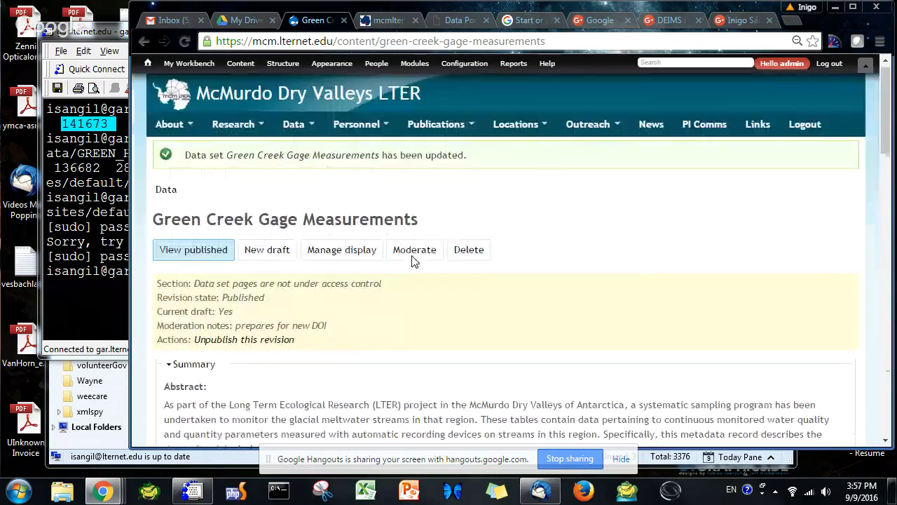
{"action": "left_click", "coordinate": [270, 254]}
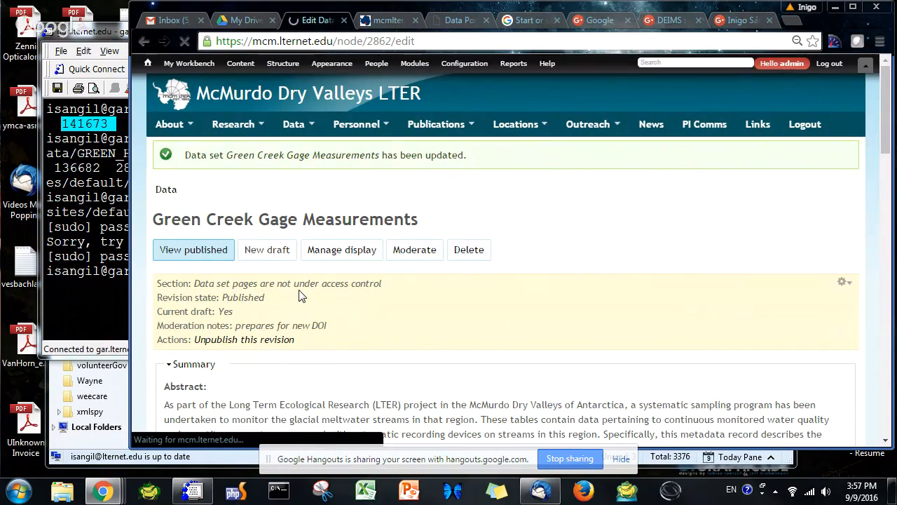
In the draft's publishing options, set the moderation state to Published and the moderation notes to "adds new DOI".
{"action": "scroll", "coordinate": [298, 294], "scroll_direction": "down", "scroll_amount": 10}
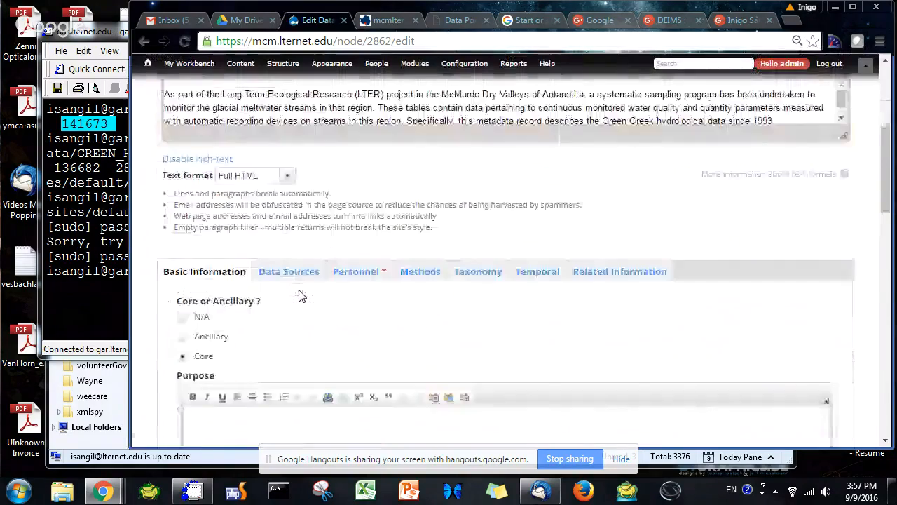
{"action": "scroll", "coordinate": [300, 292], "scroll_direction": "down", "scroll_amount": 12}
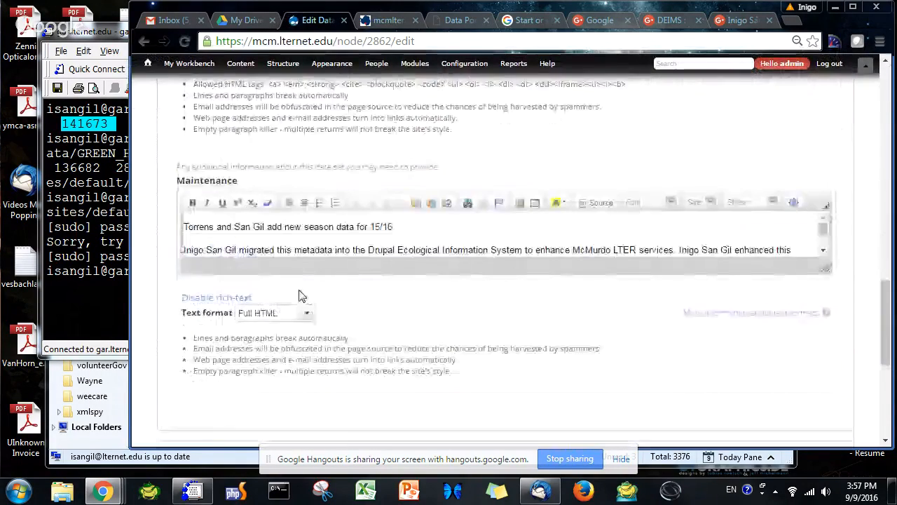
{"action": "scroll", "coordinate": [298, 295], "scroll_direction": "down", "scroll_amount": 2}
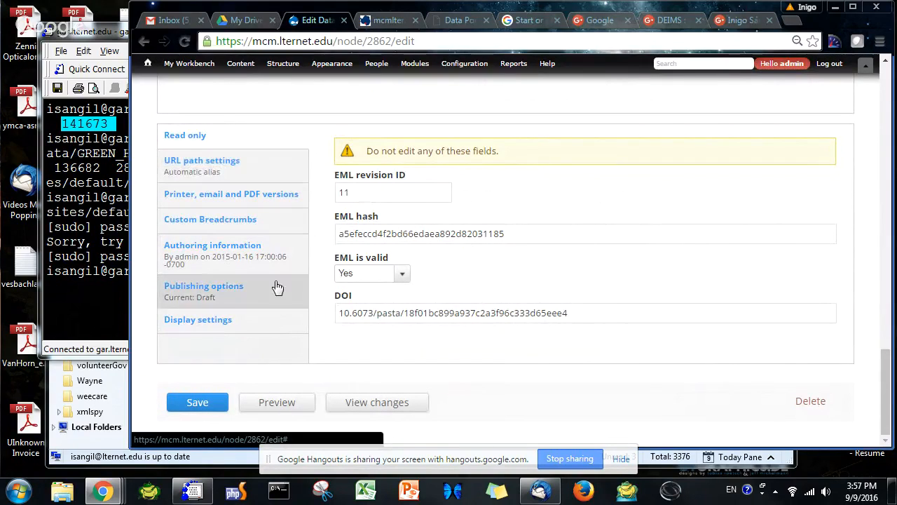
{"action": "left_click", "coordinate": [203, 299]}
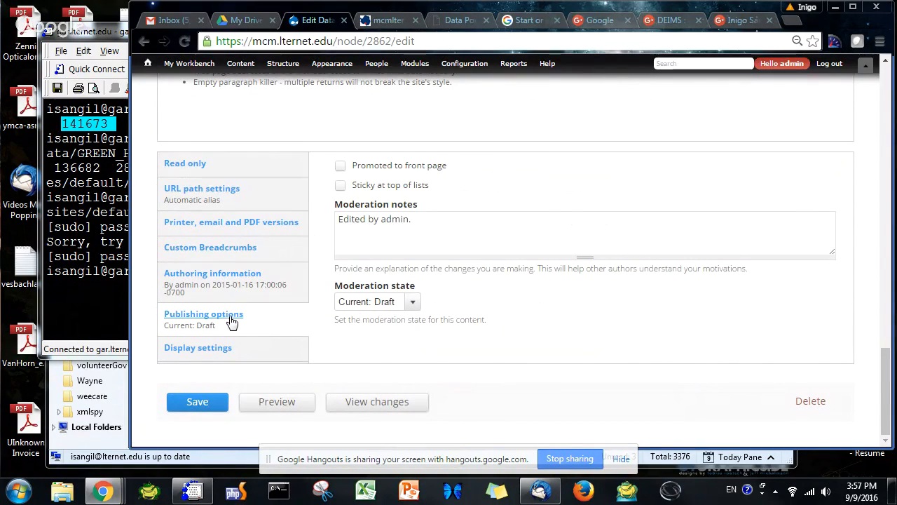
{"action": "left_click", "coordinate": [407, 302]}
{"action": "left_click", "coordinate": [377, 341]}
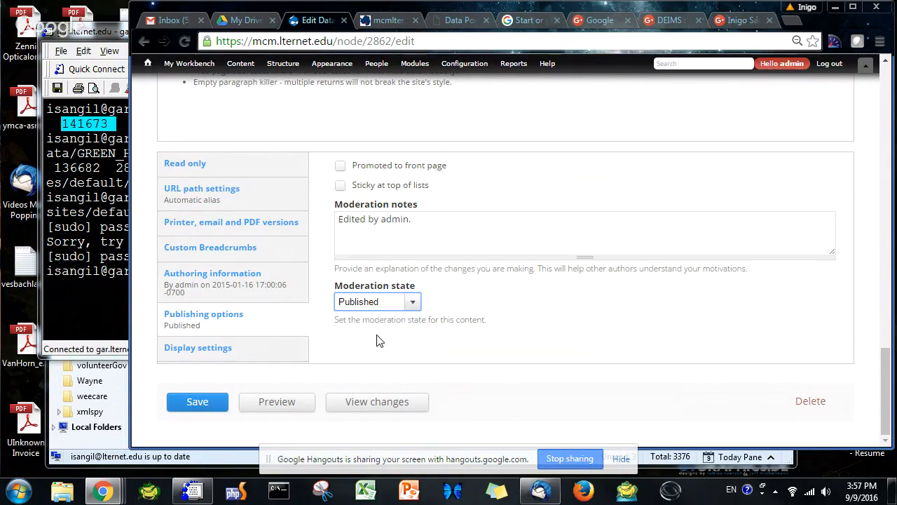
{"action": "left_click_drag", "start_coordinate": [413, 221], "coordinate": [396, 223]}
{"action": "key", "text": "ctrl+a"}
{"action": "type", "text": "a"}
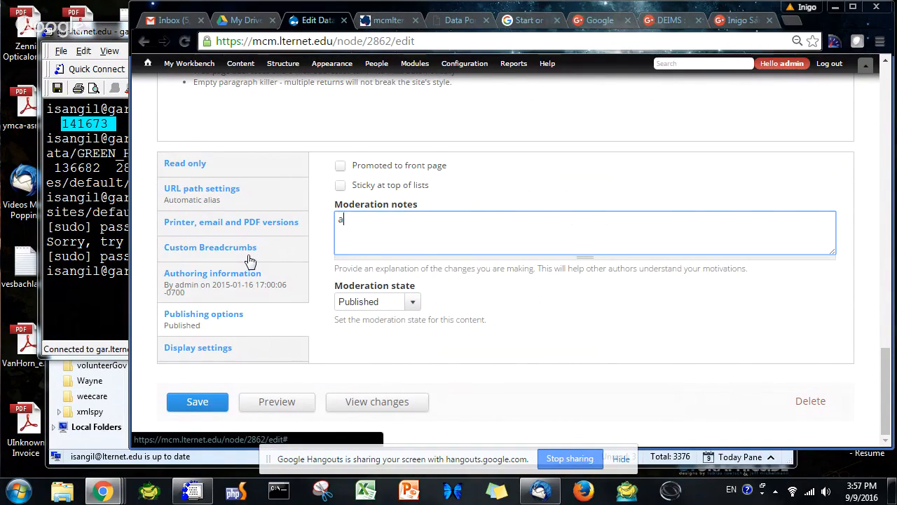
{"action": "type", "text": "dds new DOI"}
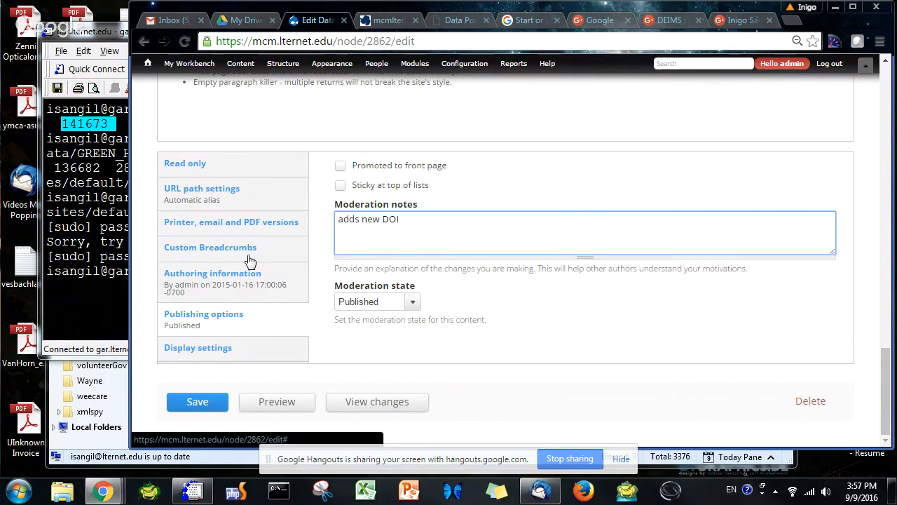
Clear the old DOI from the read-only settings of the Green Creek data set.
{"action": "left_click", "coordinate": [188, 164]}
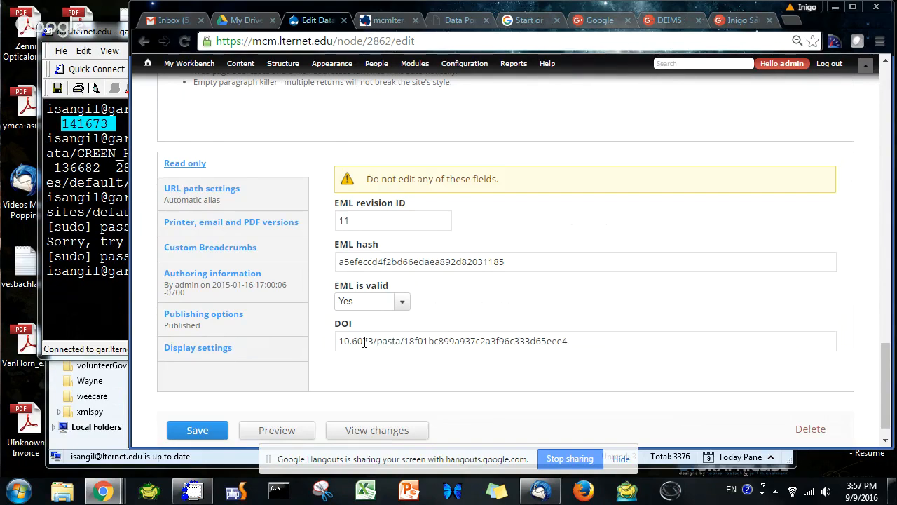
{"action": "triple_click", "coordinate": [404, 341]}
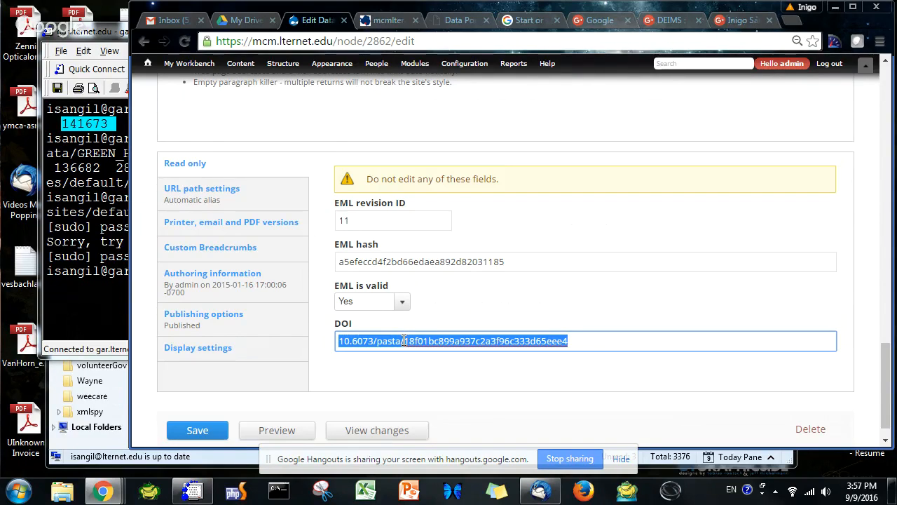
{"action": "key", "text": "BackSpace"}
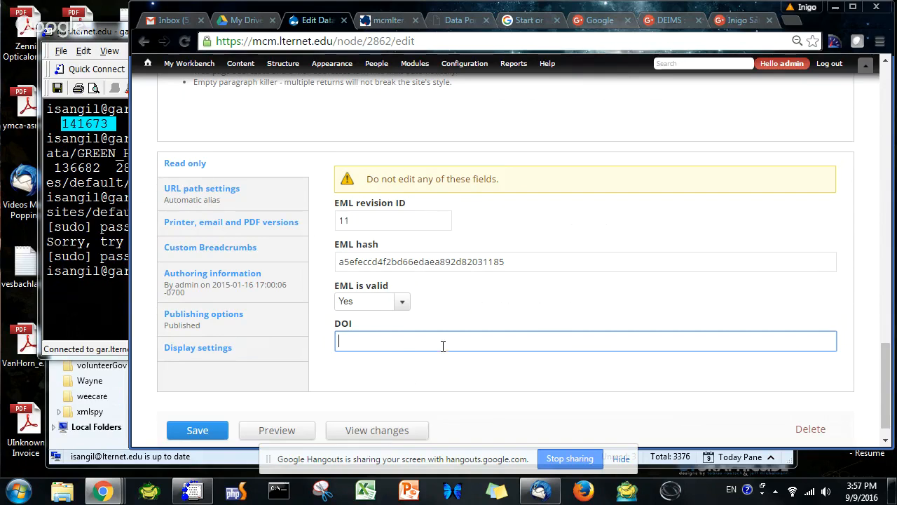
Back in the LTER data portal, refresh the upload results and open the summary of package knb-lter-mcm.9013.11.
{"action": "left_click", "coordinate": [459, 19]}
{"action": "left_click", "coordinate": [186, 42]}
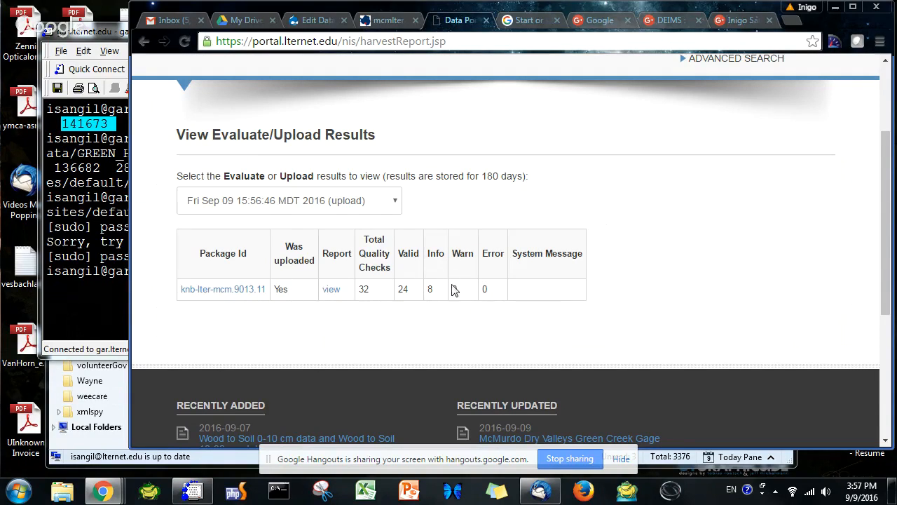
{"action": "left_click", "coordinate": [244, 295]}
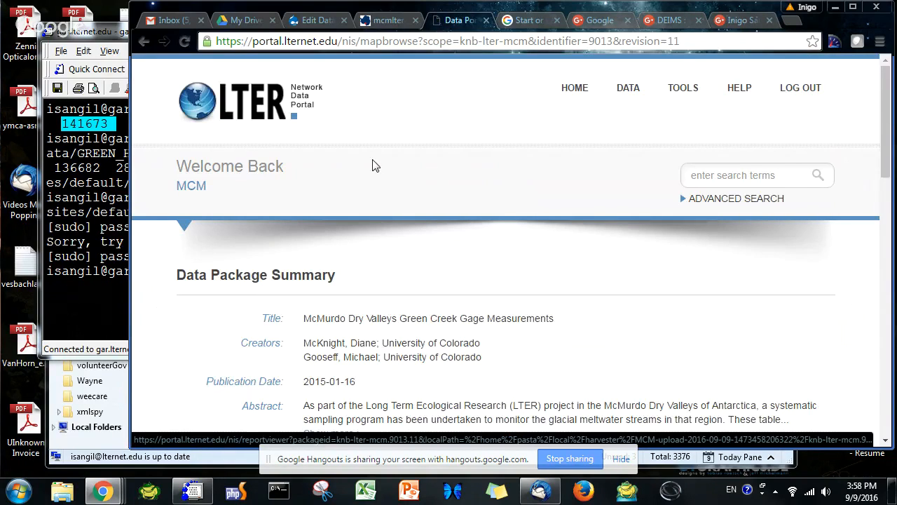
Copy the package's Digital Object Identifier without the "doi:" prefix.
{"action": "scroll", "coordinate": [368, 175], "scroll_direction": "down", "scroll_amount": 8}
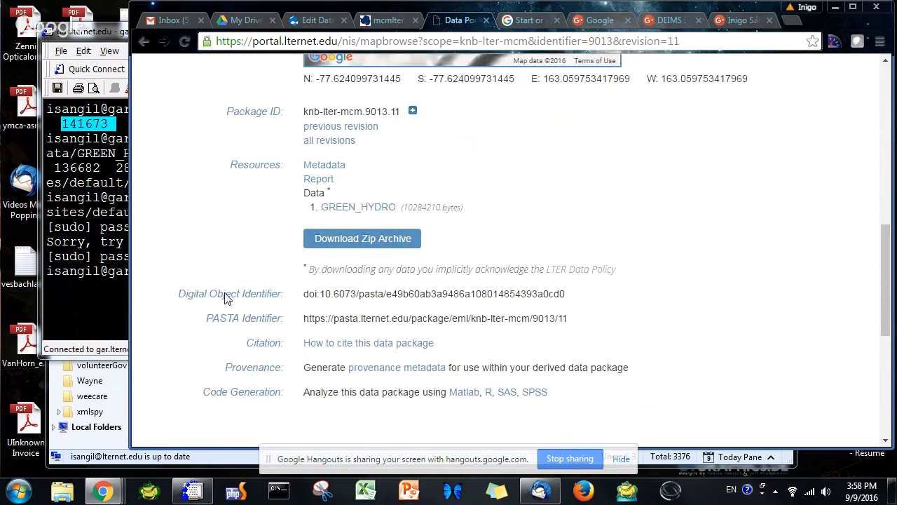
{"action": "left_click_drag", "start_coordinate": [320, 293], "coordinate": [568, 295]}
{"action": "right_click", "coordinate": [541, 298]}
{"action": "left_click", "coordinate": [562, 307]}
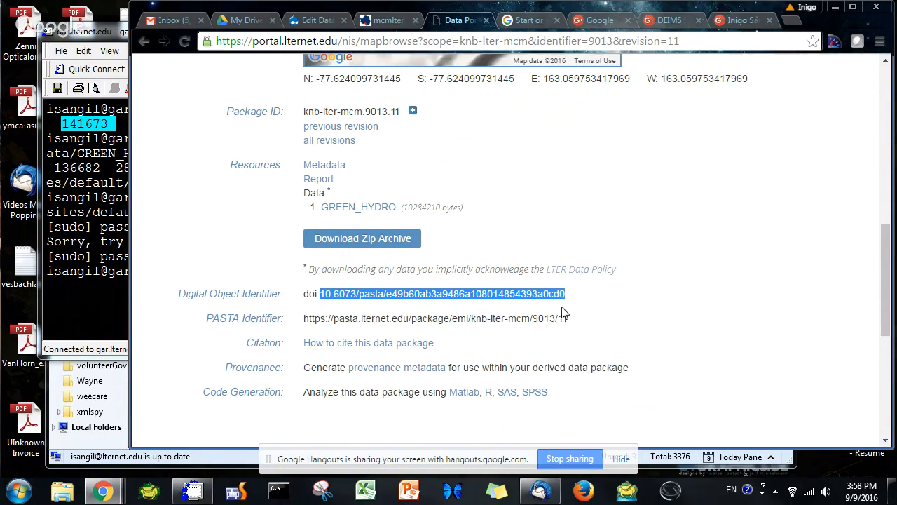
{"action": "left_click", "coordinate": [308, 20]}
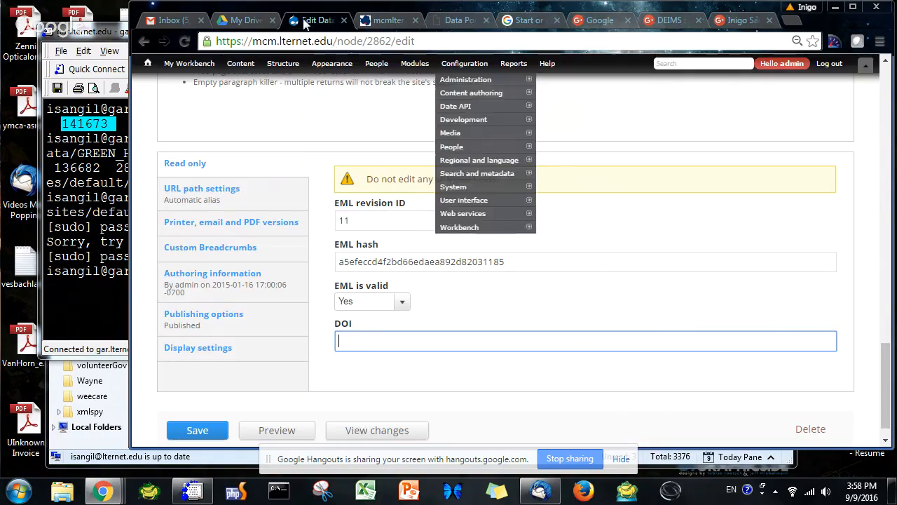
{"action": "right_click", "coordinate": [366, 339]}
{"action": "left_click", "coordinate": [414, 229]}
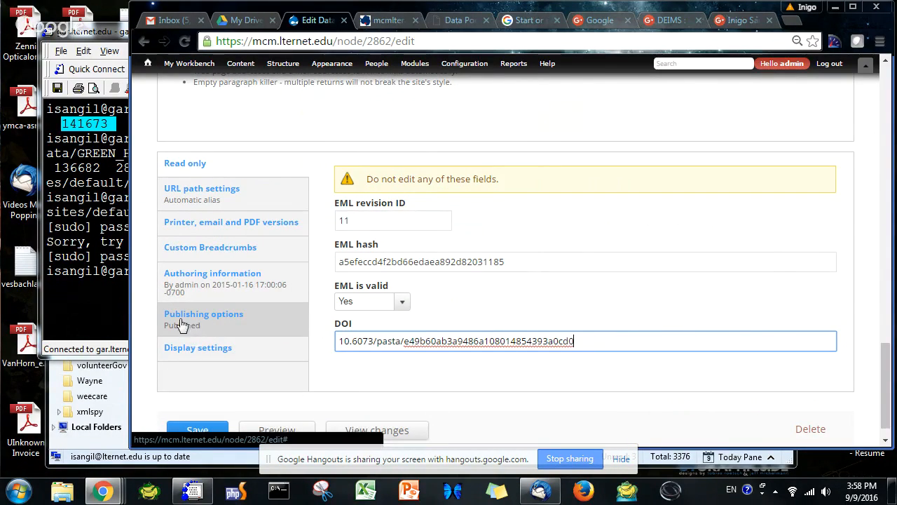
{"action": "left_click", "coordinate": [451, 395]}
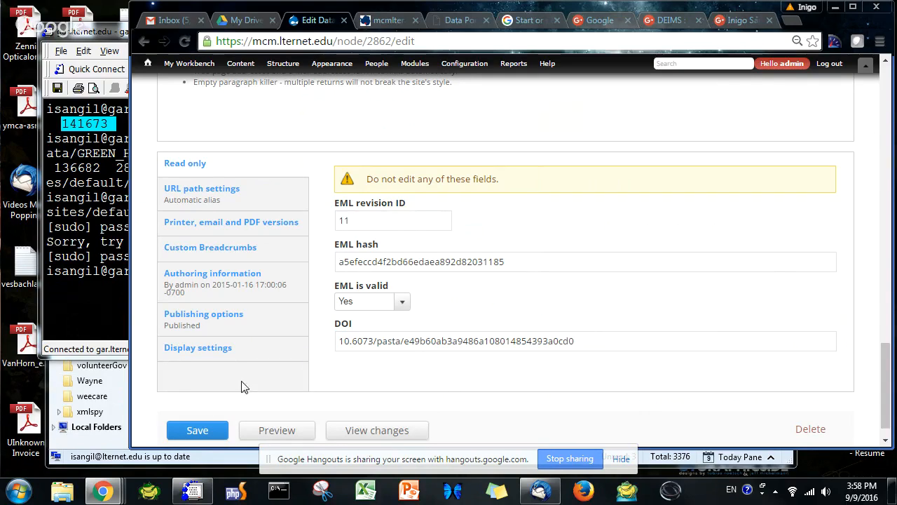
{"action": "left_click", "coordinate": [205, 430]}
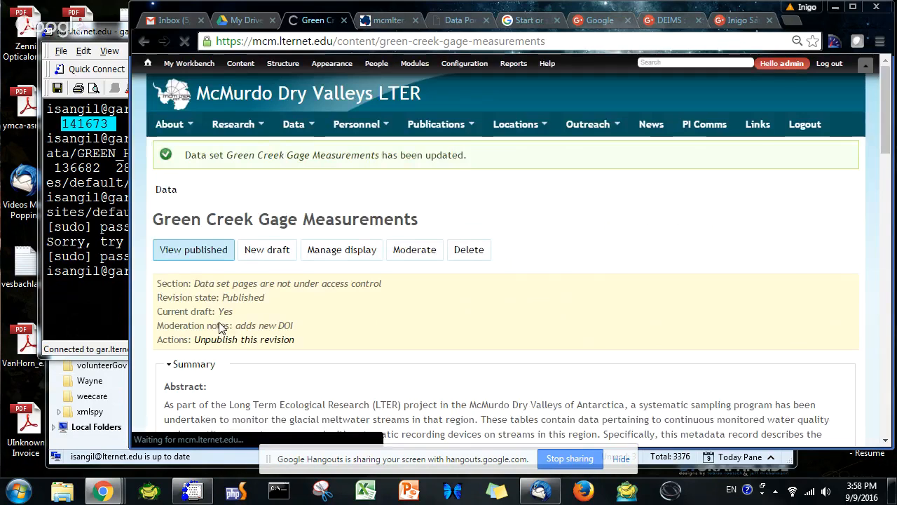
Check the DOI shown on the Green Creek page and zoom out the related location map one level.
{"action": "scroll", "coordinate": [228, 308], "scroll_direction": "down", "scroll_amount": 1}
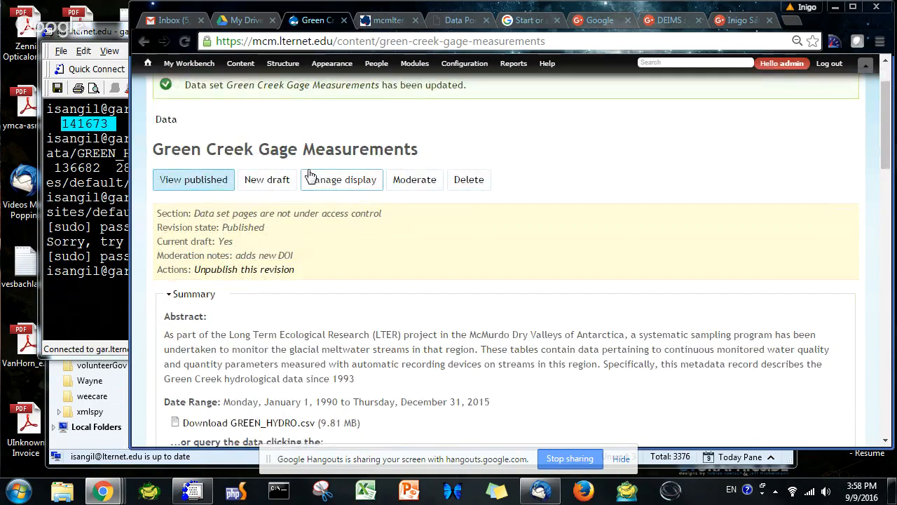
{"action": "scroll", "coordinate": [354, 251], "scroll_direction": "down", "scroll_amount": 4}
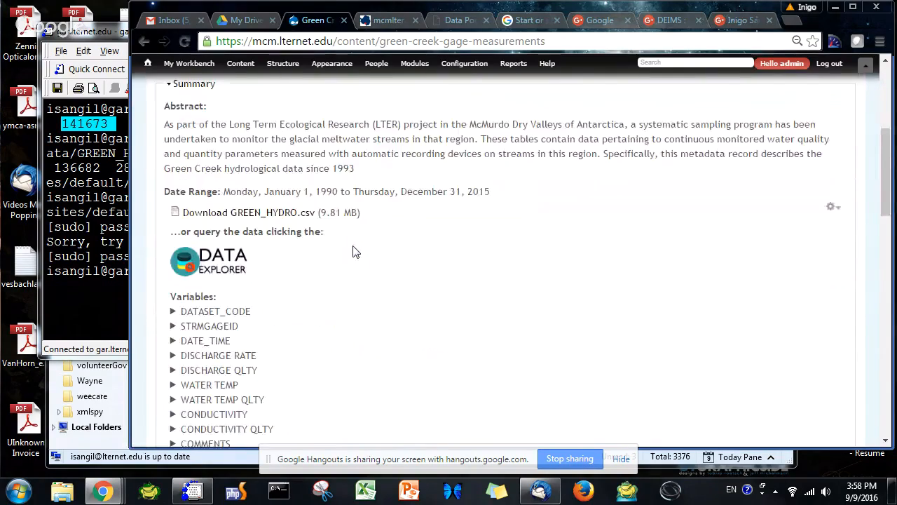
{"action": "scroll", "coordinate": [433, 245], "scroll_direction": "down", "scroll_amount": 4}
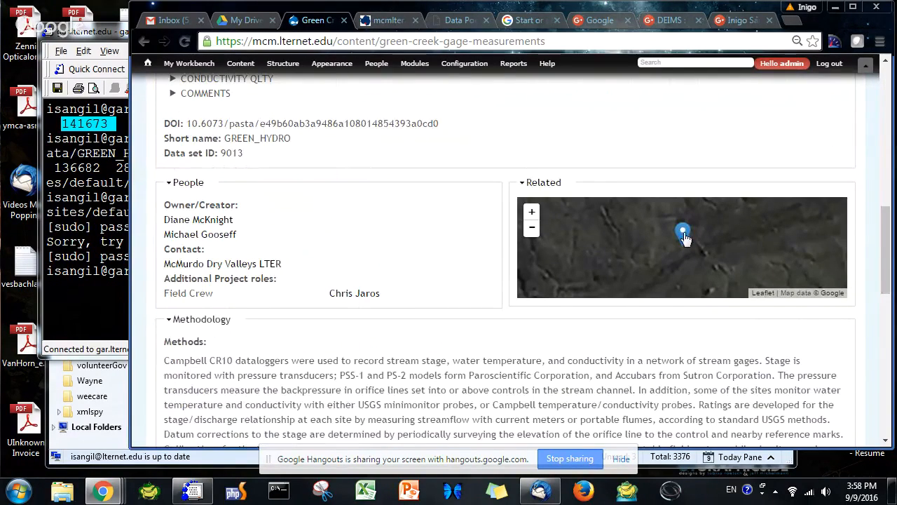
{"action": "left_click", "coordinate": [535, 231]}
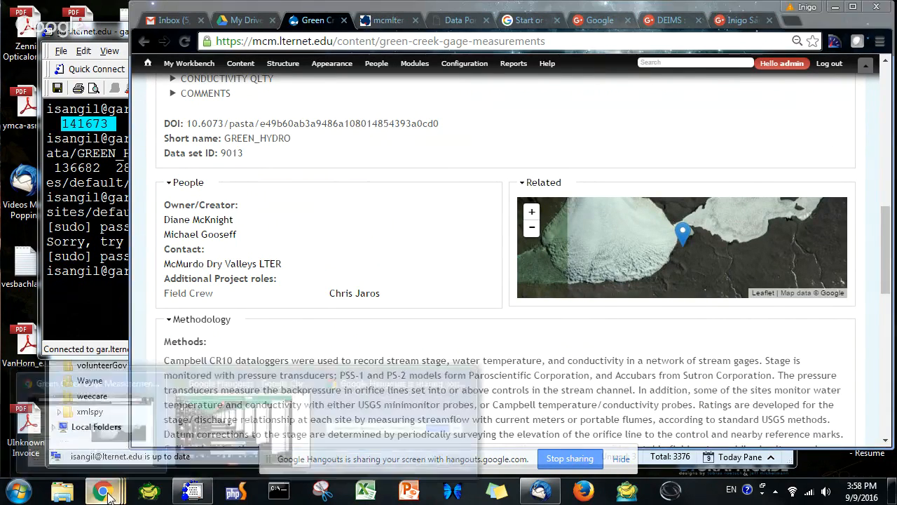
{"action": "mouse_move", "coordinate": [103, 491]}
{"action": "left_click", "coordinate": [244, 414]}
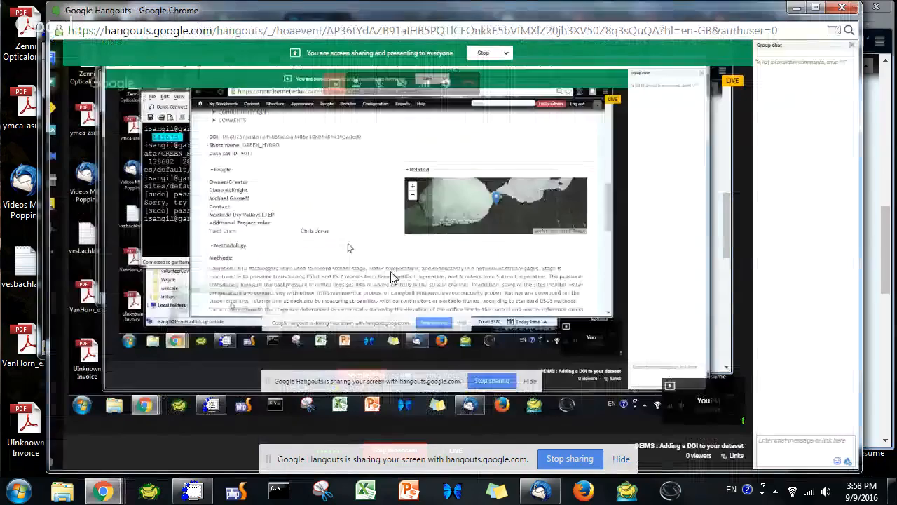